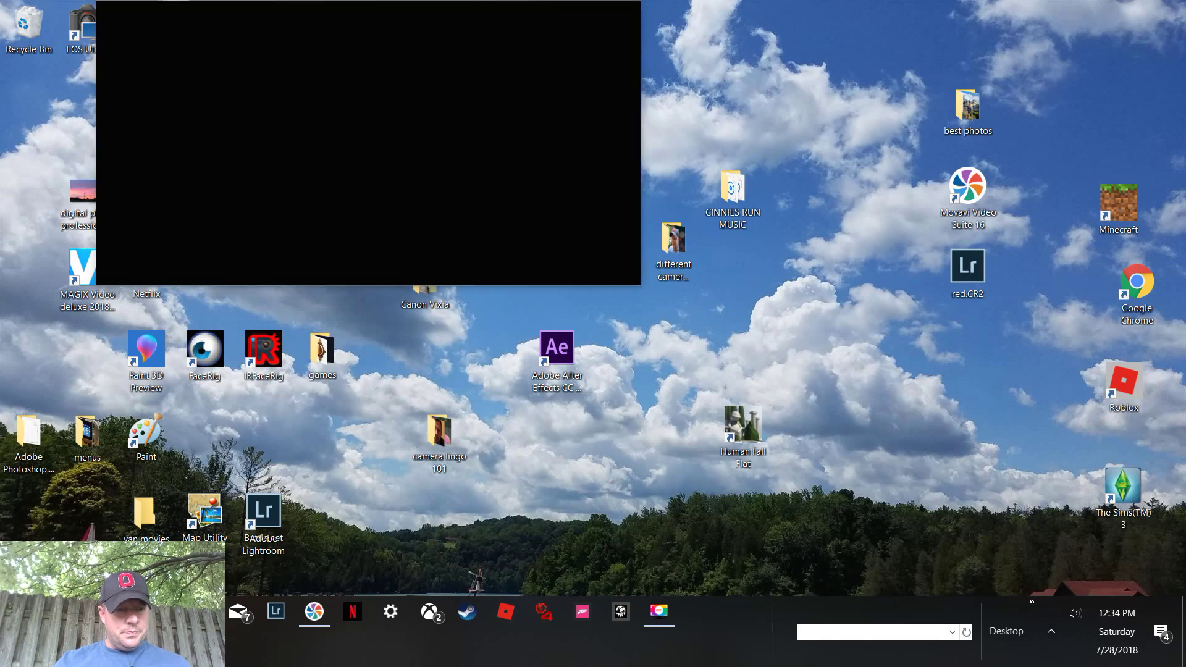
# Launch Photos and, in Folders view, open Pictures > windows 10 home movie.
pyautogui.click(12, 654)
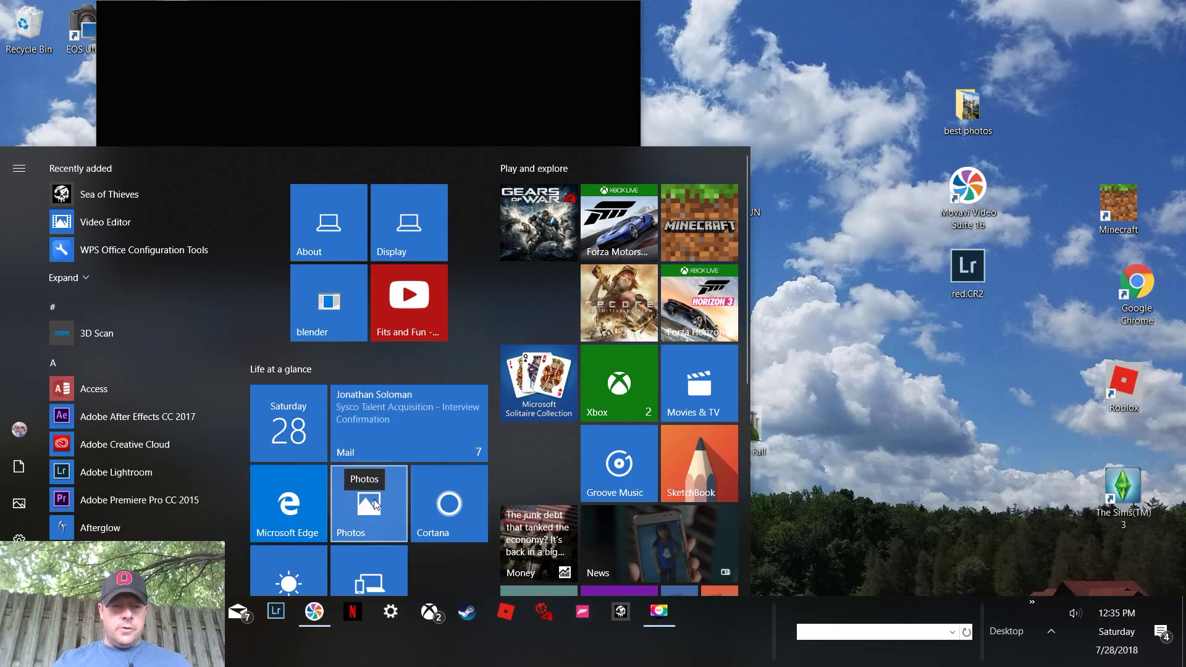
pyautogui.click(375, 504)
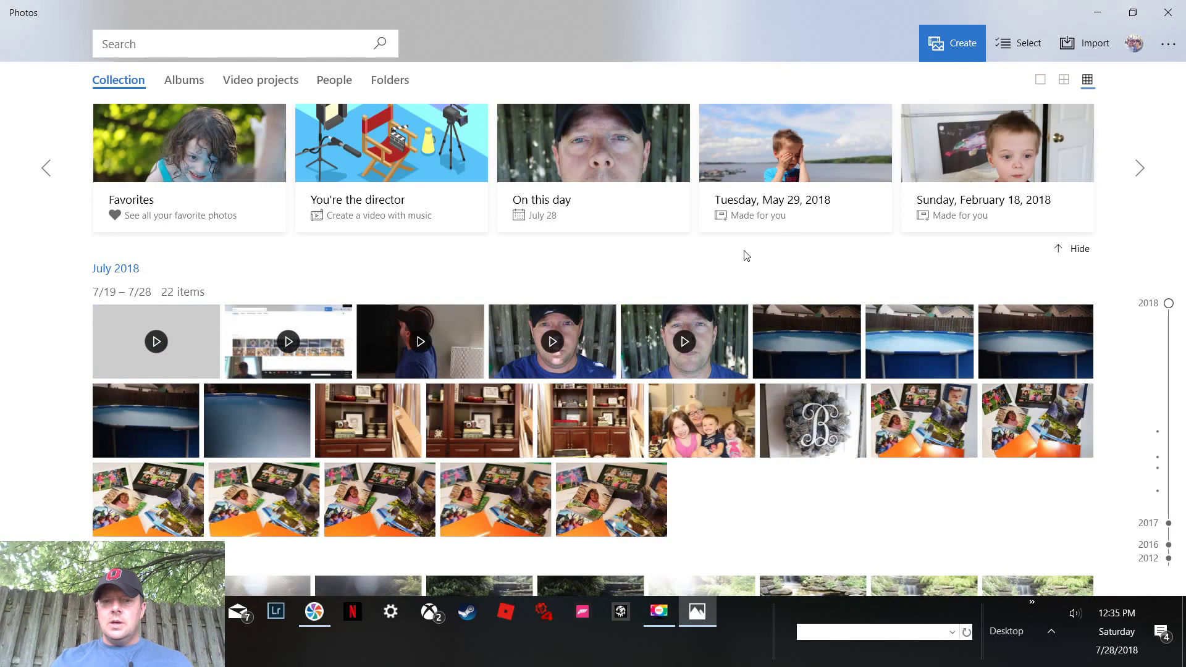
pyautogui.click(392, 81)
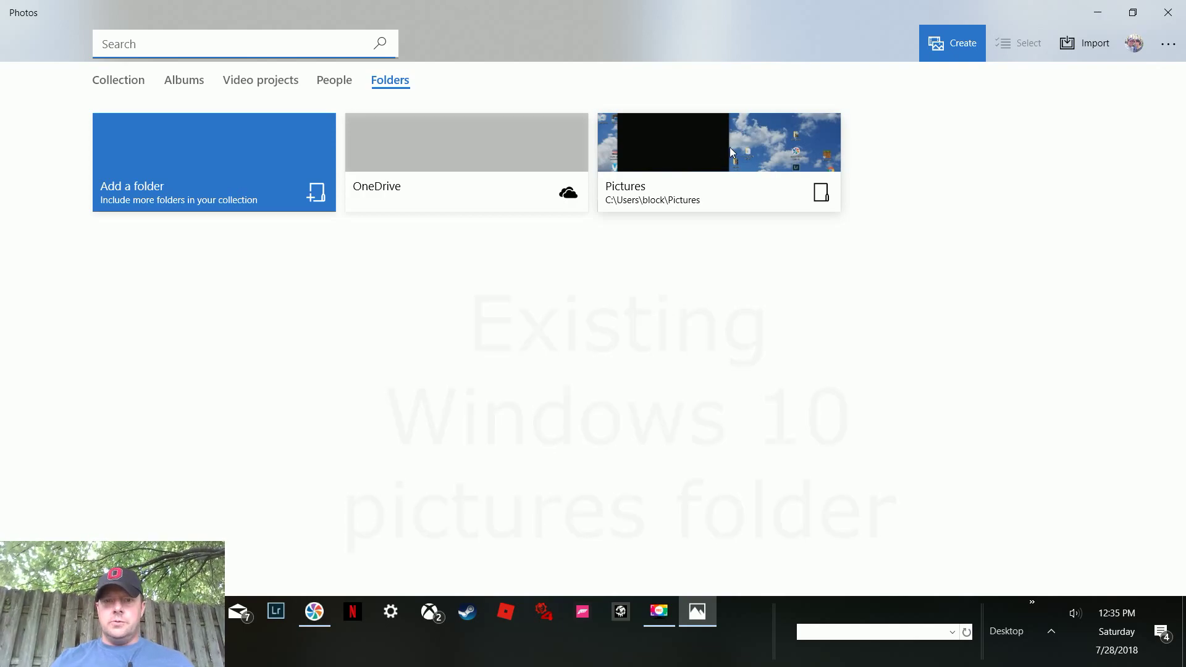
pyautogui.click(729, 147)
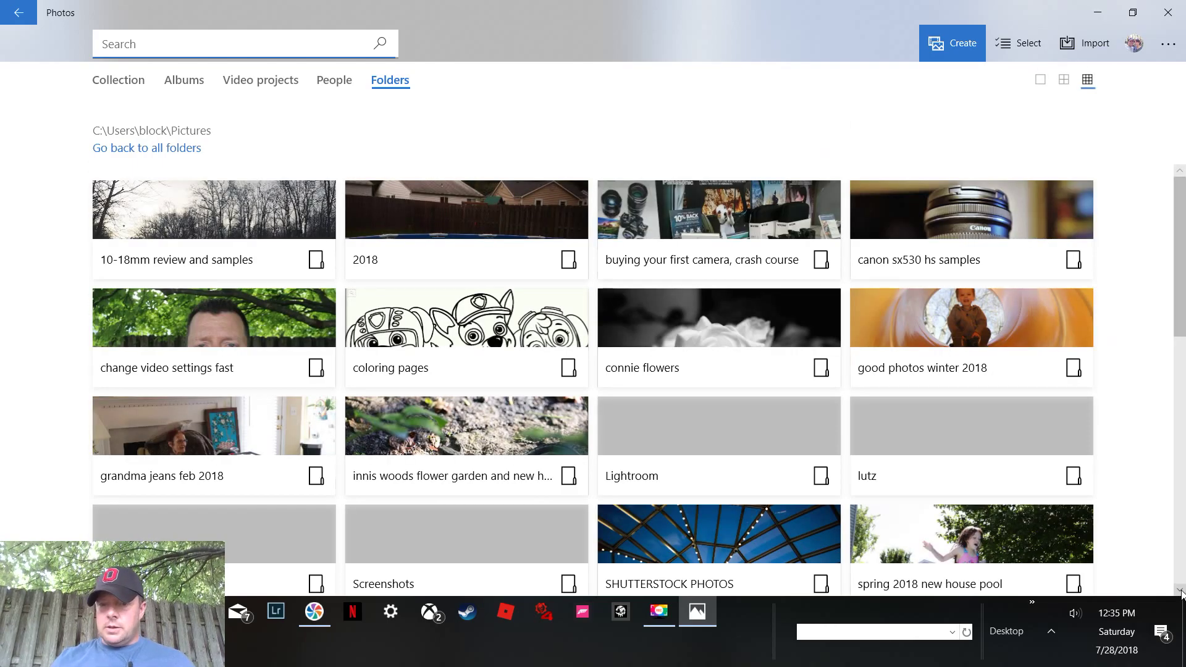
pyautogui.scroll(-3, 1181, 593)
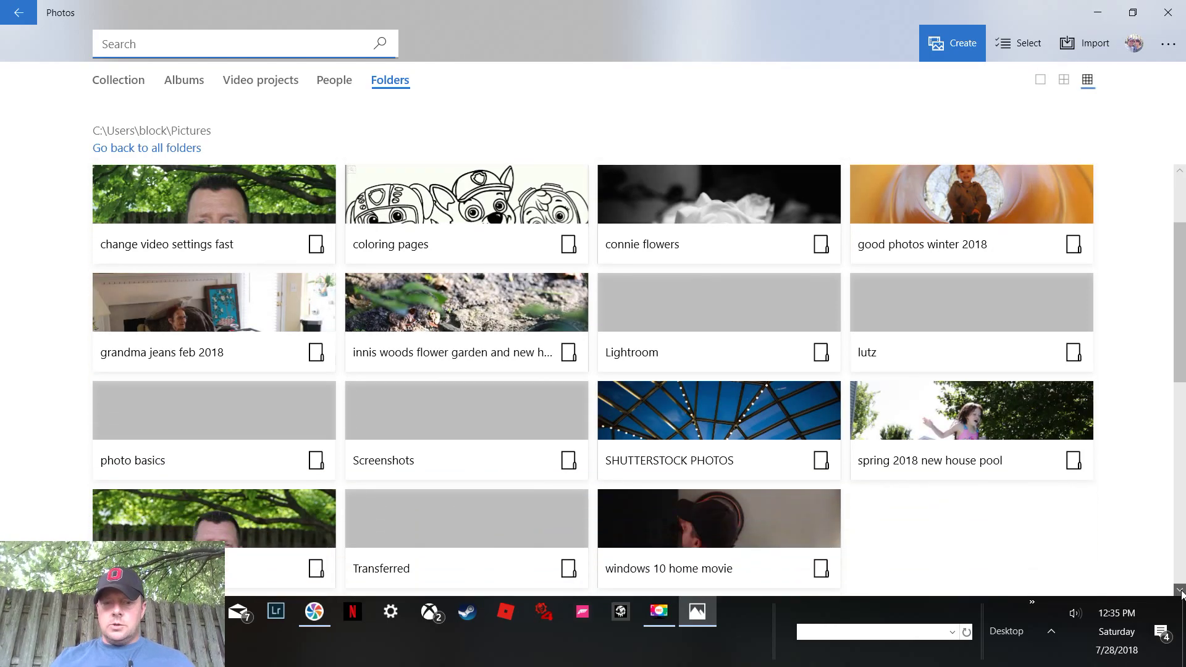
pyautogui.scroll(-1, 1181, 593)
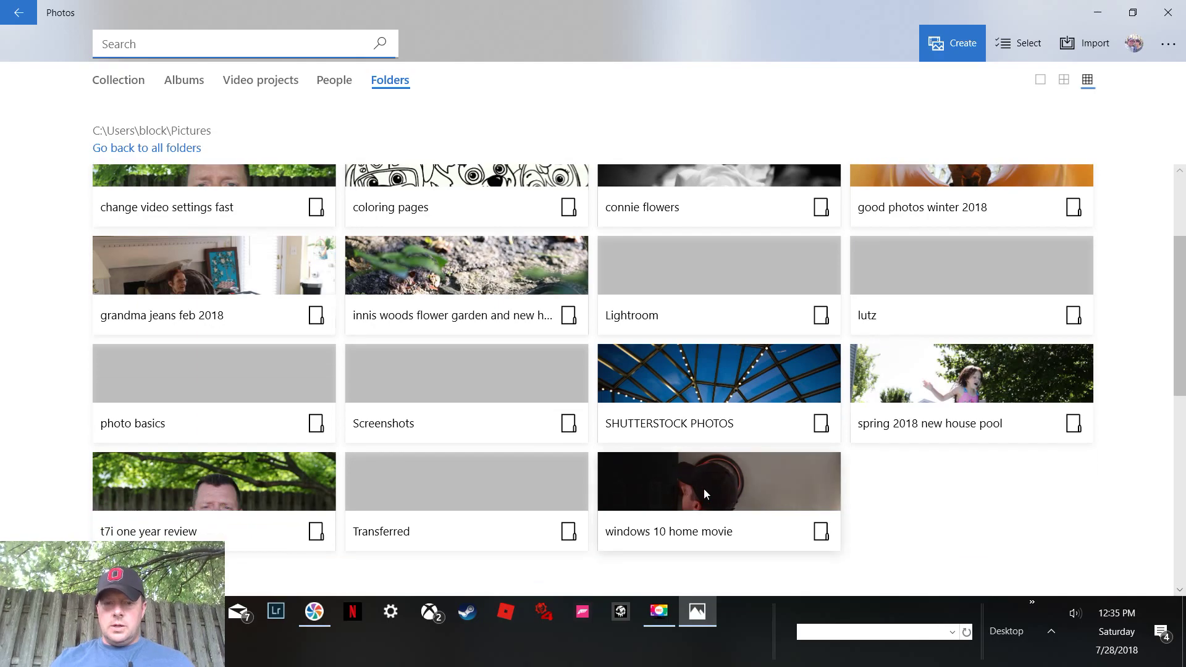
pyautogui.click(706, 495)
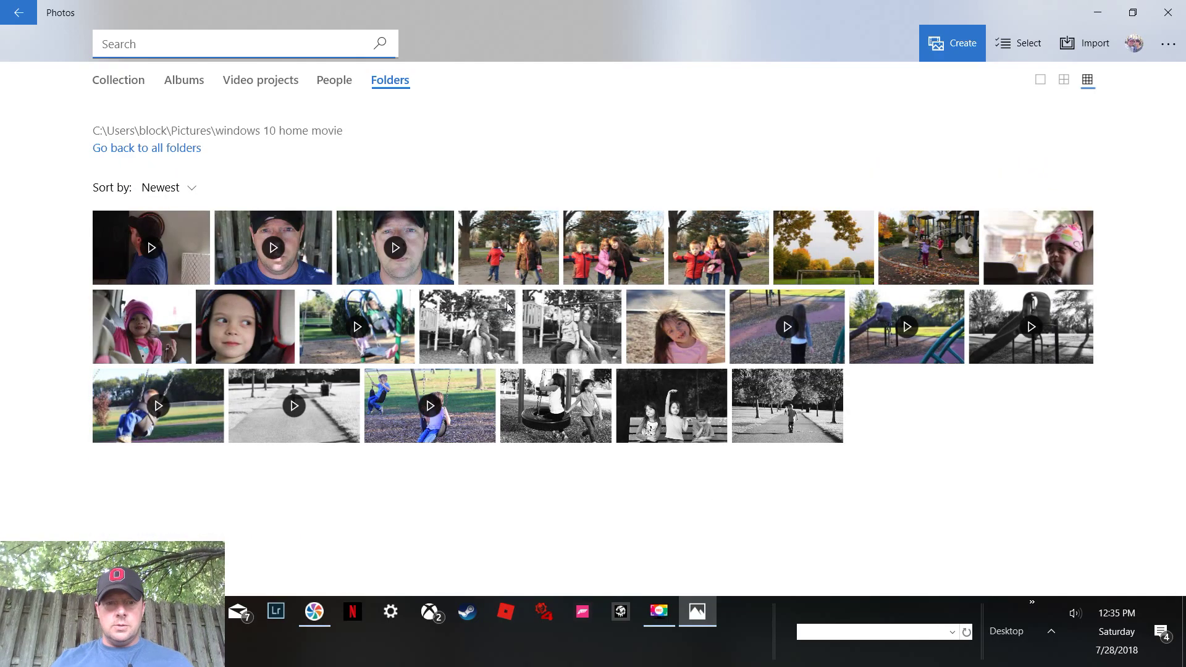
# Select the first-row photos: three park shots, autumn trees, playground and girl in pink hat.
pyautogui.click(545, 225)
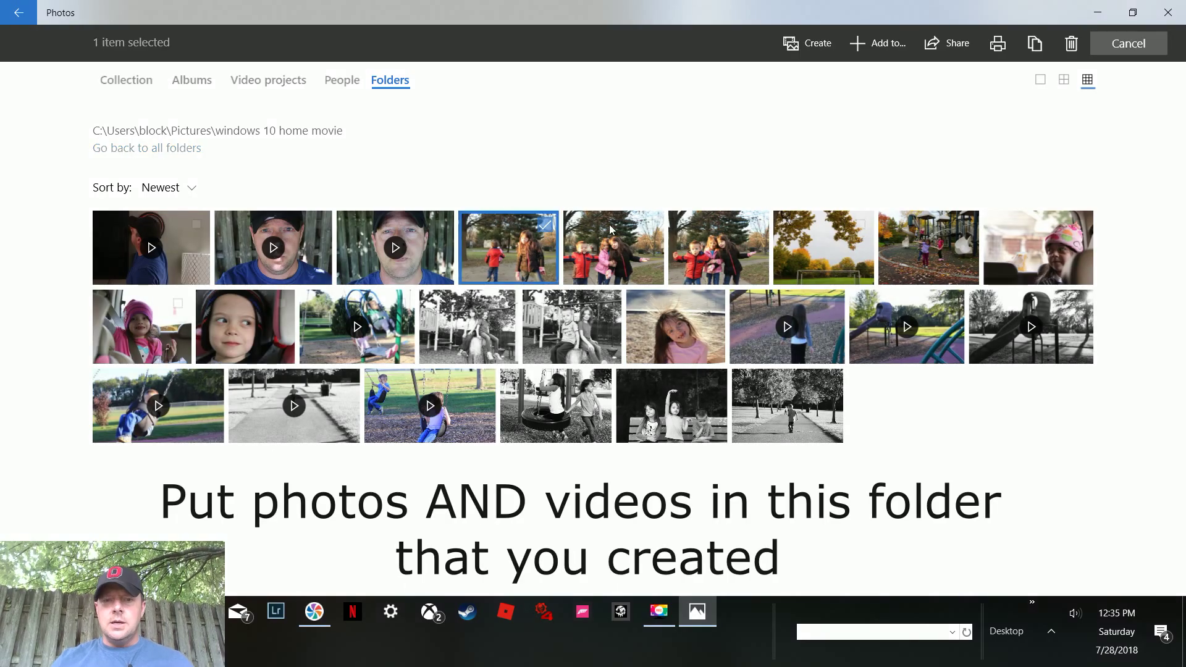
pyautogui.click(649, 225)
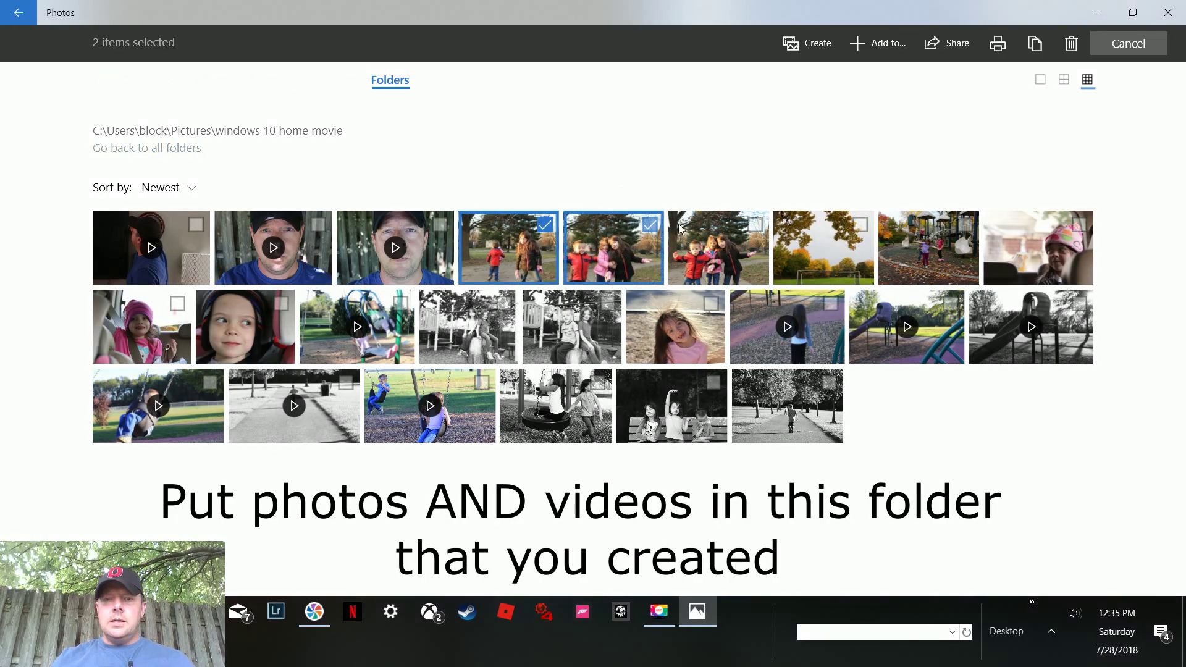
pyautogui.click(755, 225)
pyautogui.click(860, 225)
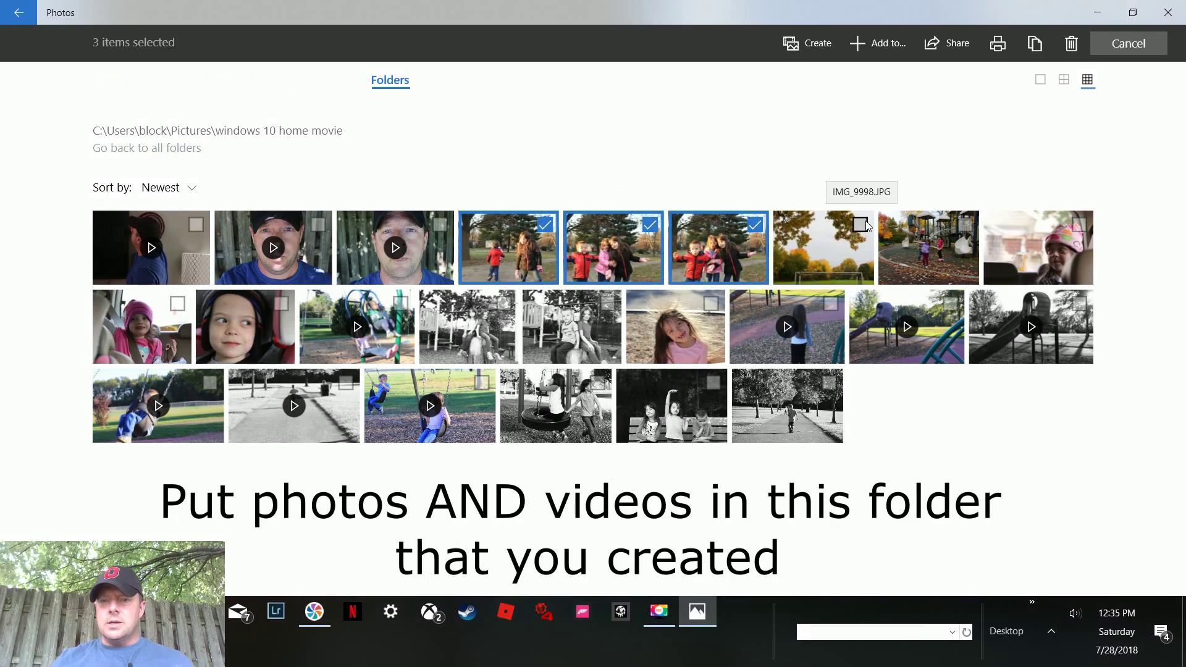
pyautogui.click(967, 224)
pyautogui.click(1080, 225)
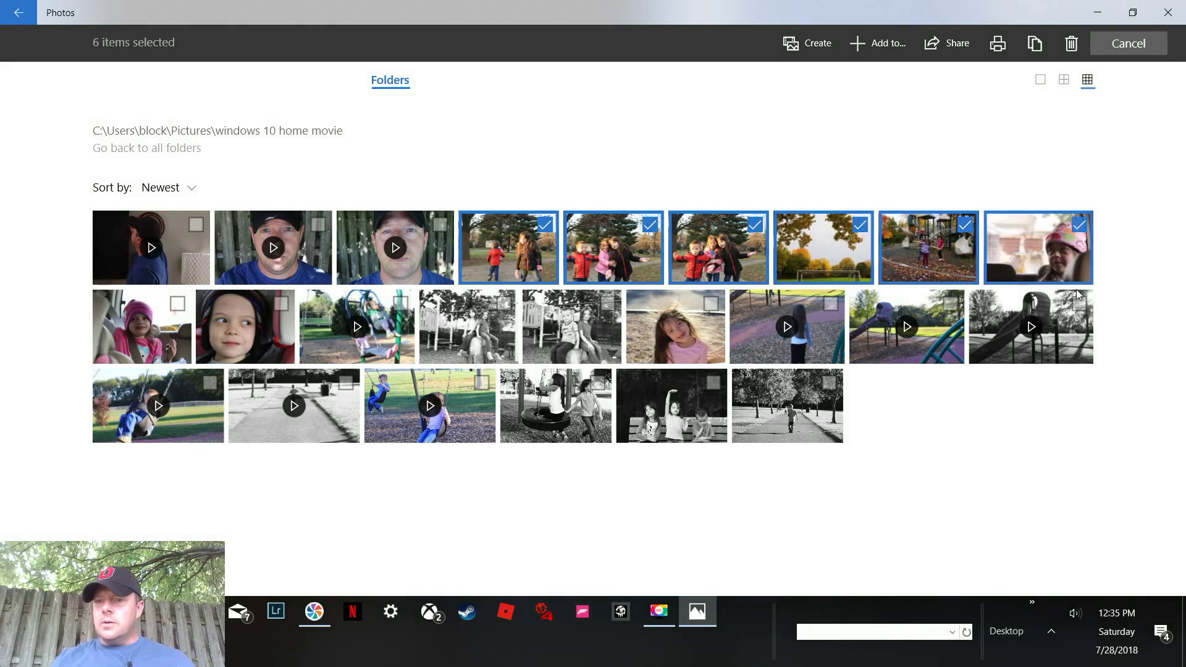
# Add the second row: slide videos, MVI_9426.MP4, beach portrait, black-and-white photos, swing video, boy and car-seat girl.
pyautogui.click(1080, 303)
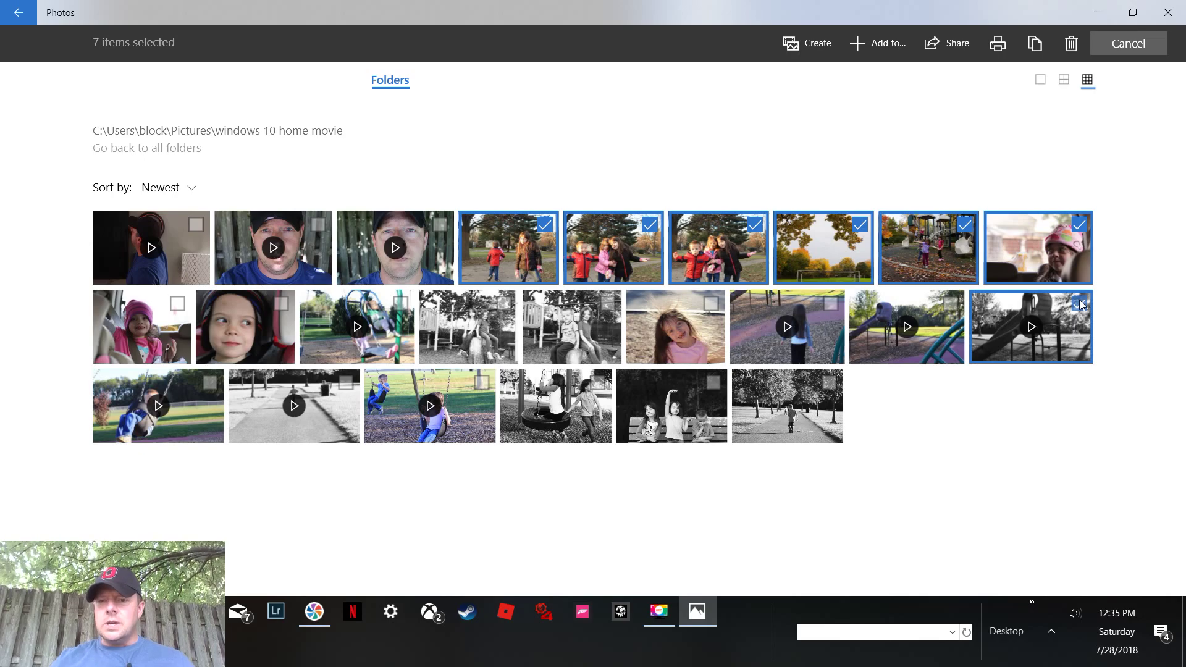
pyautogui.click(949, 305)
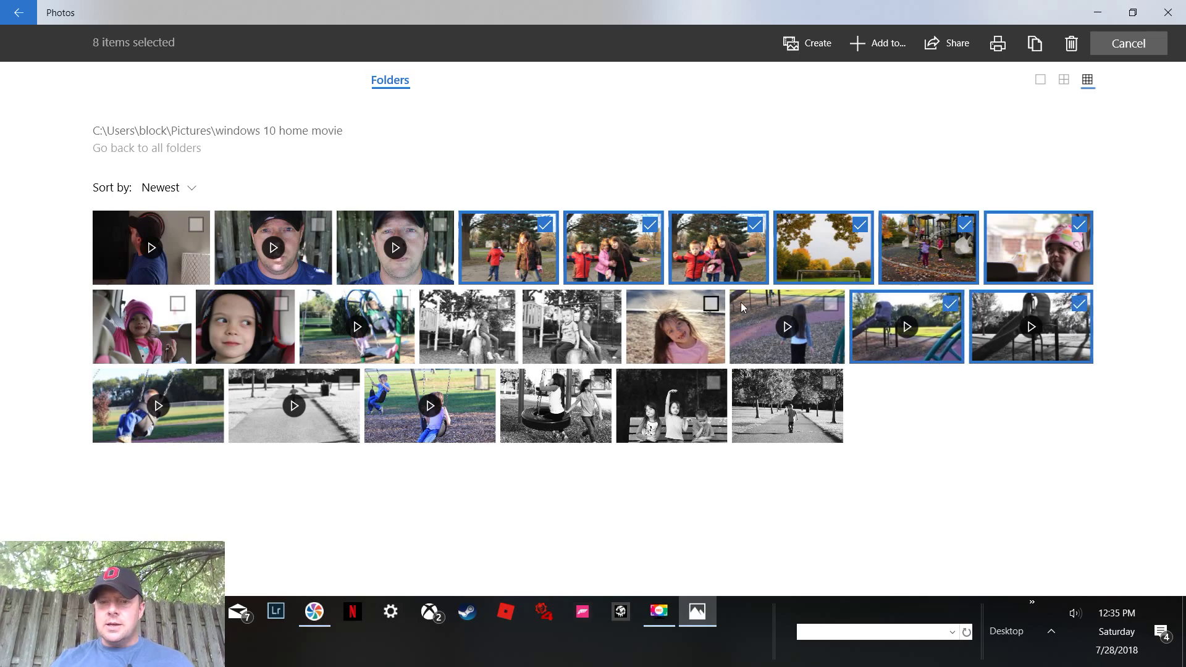
pyautogui.click(832, 304)
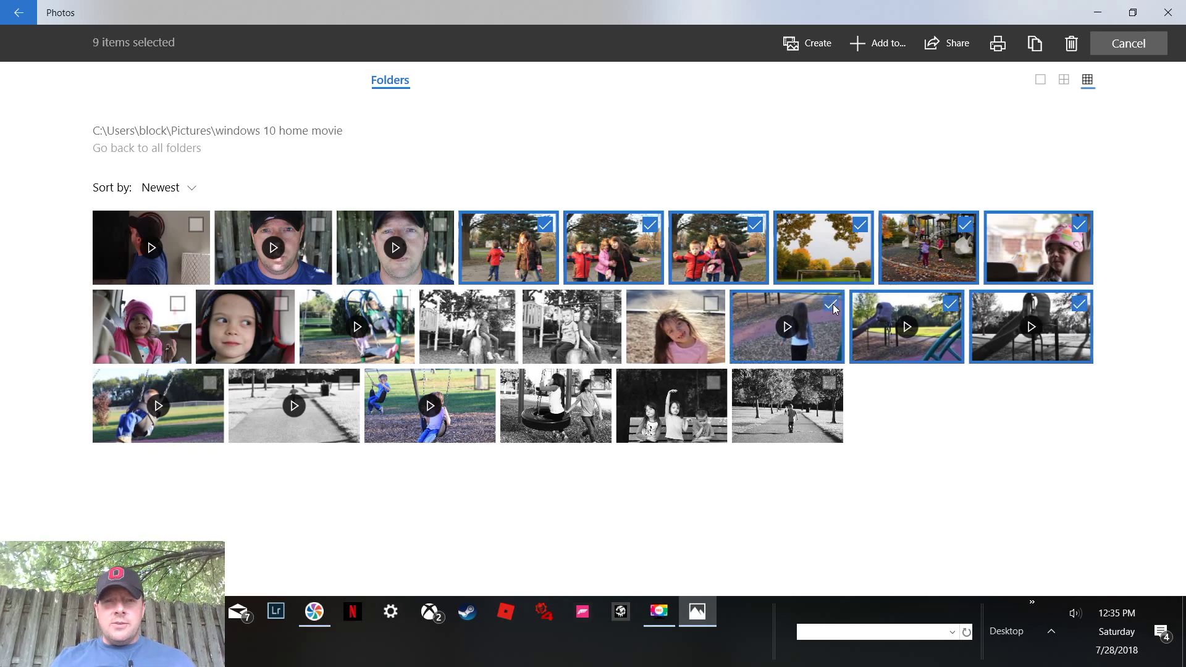
pyautogui.click(710, 305)
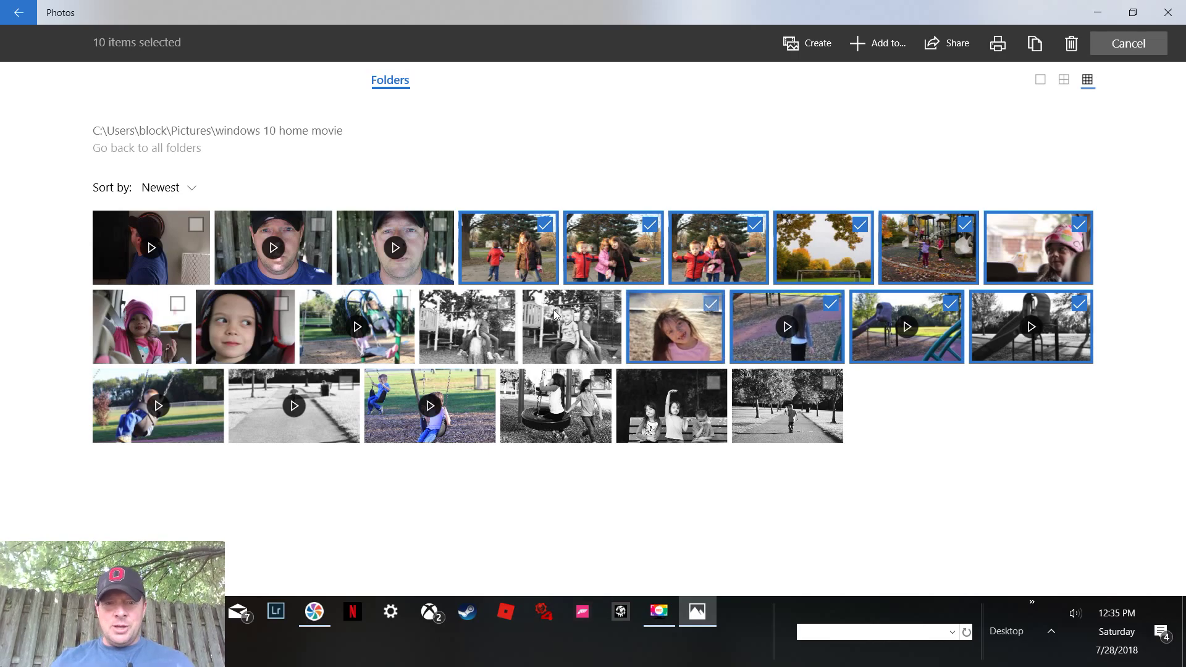
pyautogui.click(609, 305)
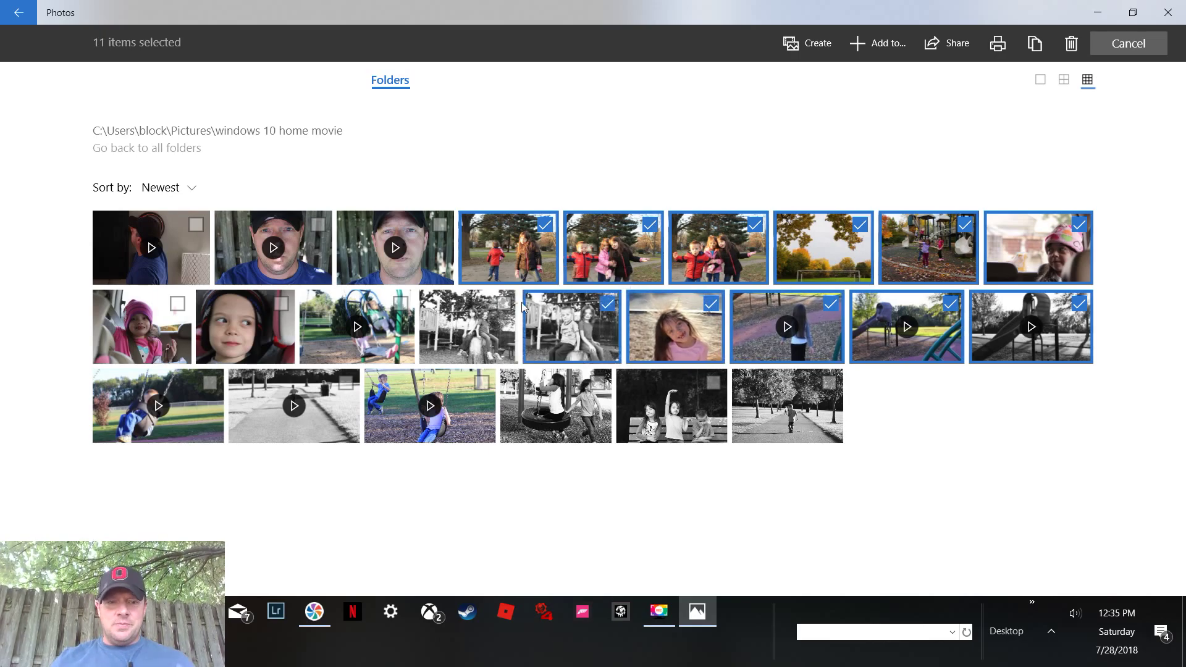
pyautogui.click(504, 305)
pyautogui.click(401, 303)
pyautogui.click(281, 303)
pyautogui.click(177, 304)
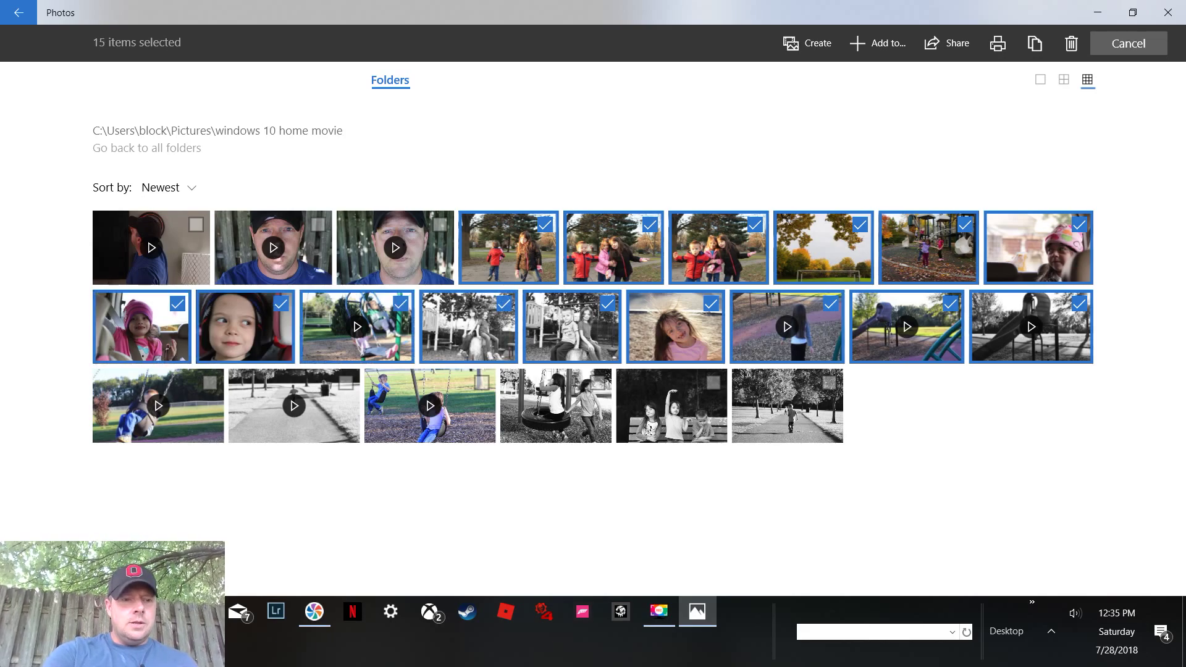
# Add the last row's swing and path videos, tire swing, three kids and walking path photos.
pyautogui.click(210, 382)
pyautogui.click(346, 382)
pyautogui.click(481, 382)
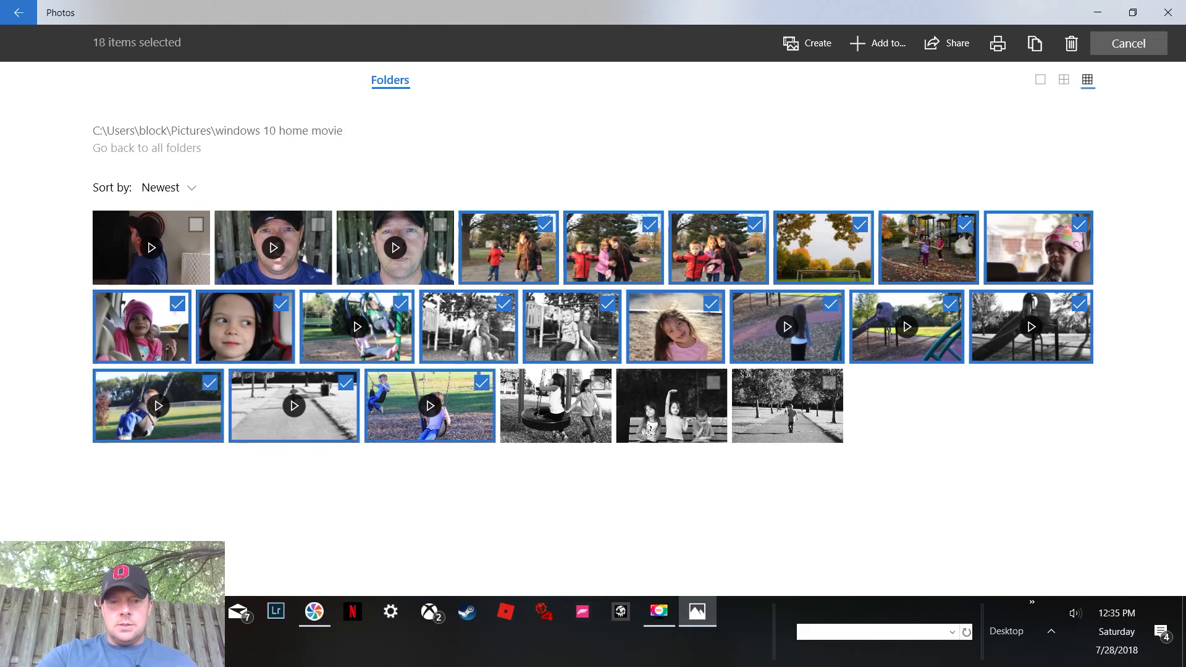
pyautogui.click(597, 382)
pyautogui.click(713, 382)
pyautogui.click(829, 382)
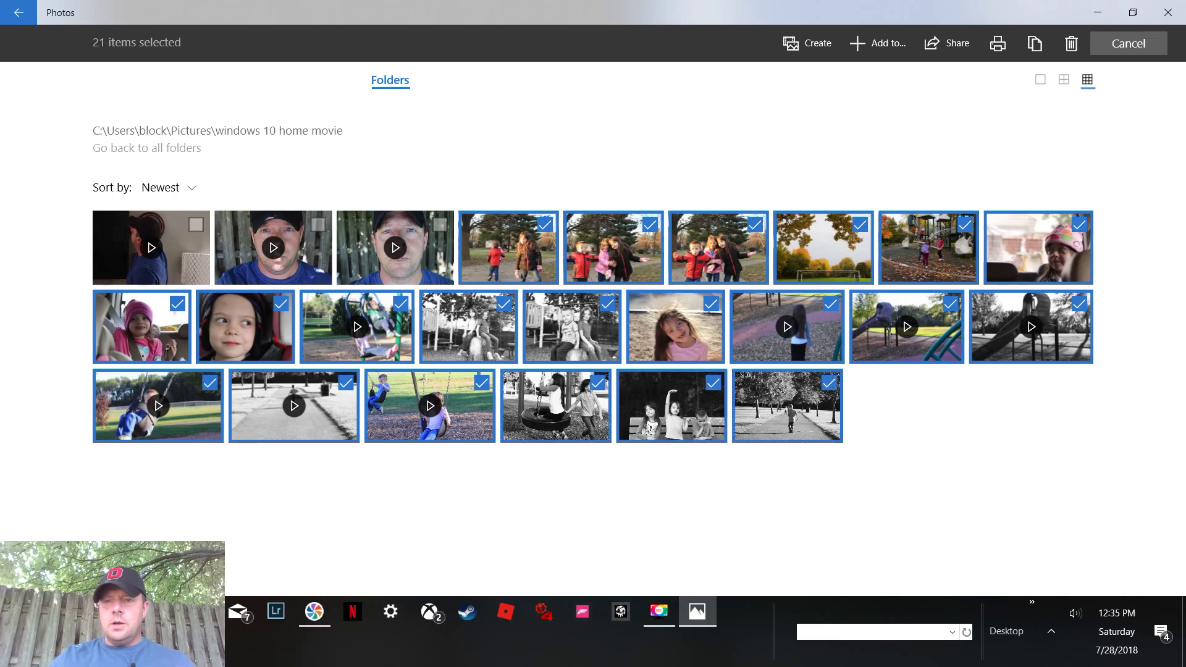
pyautogui.click(821, 46)
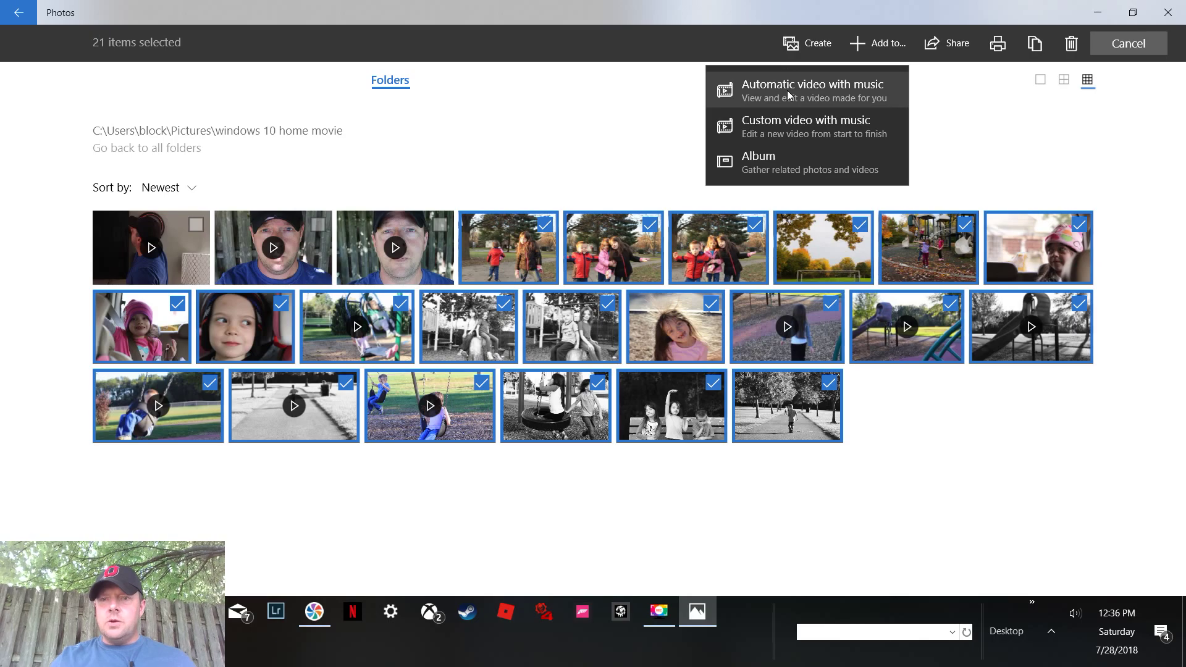
# Make an automatic video with music named 'Kids at play fall2017' and open it in the editor.
pyautogui.click(810, 90)
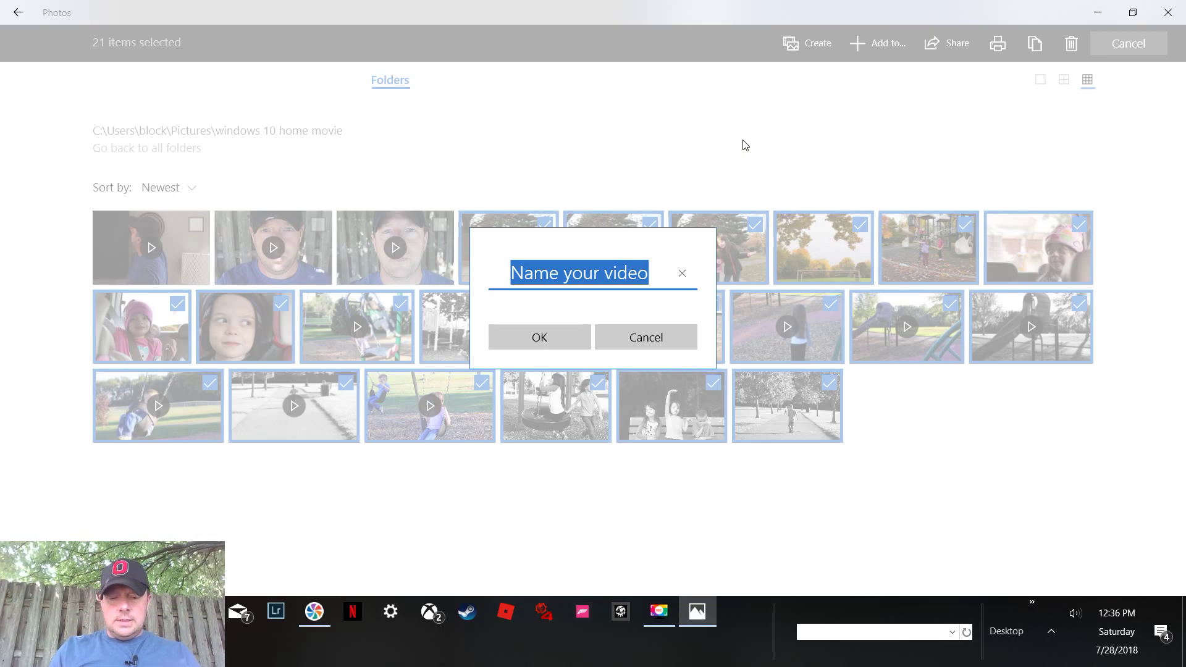
pyautogui.write('Kids ')
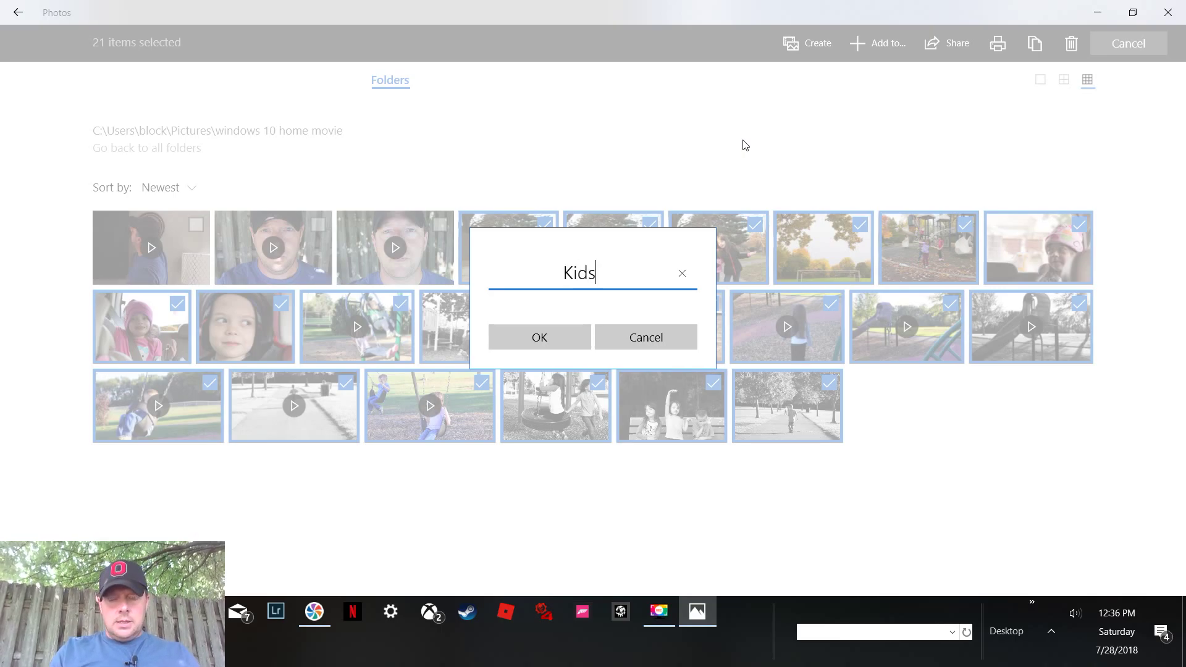
pyautogui.write('at play')
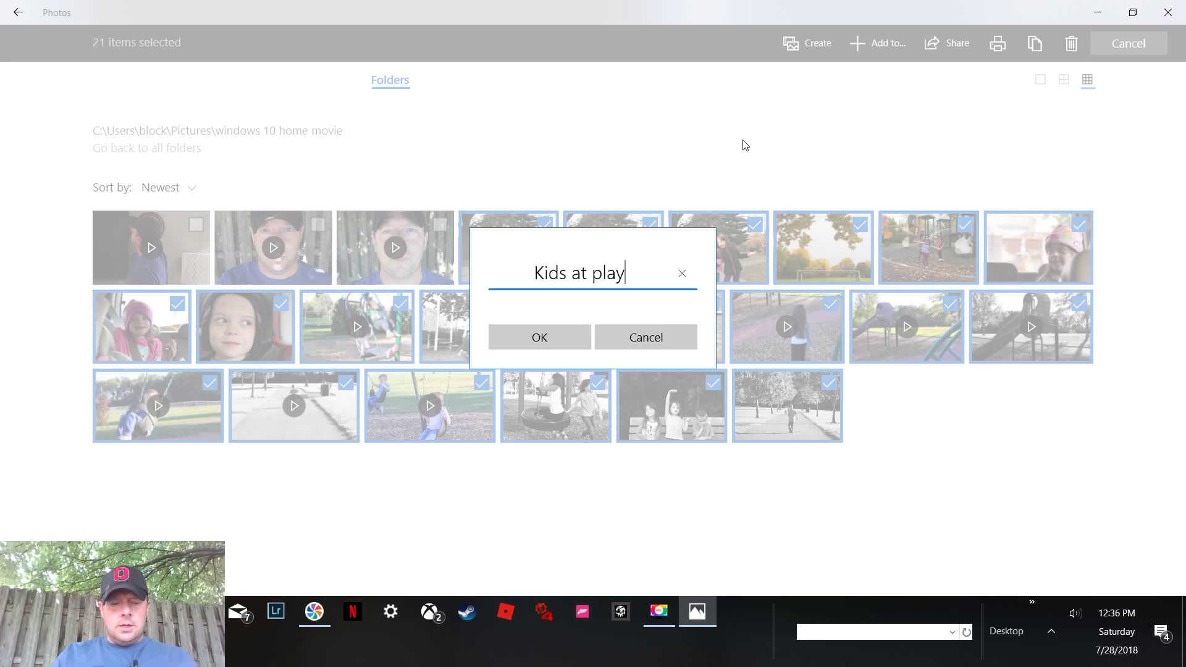
pyautogui.write(' 2')
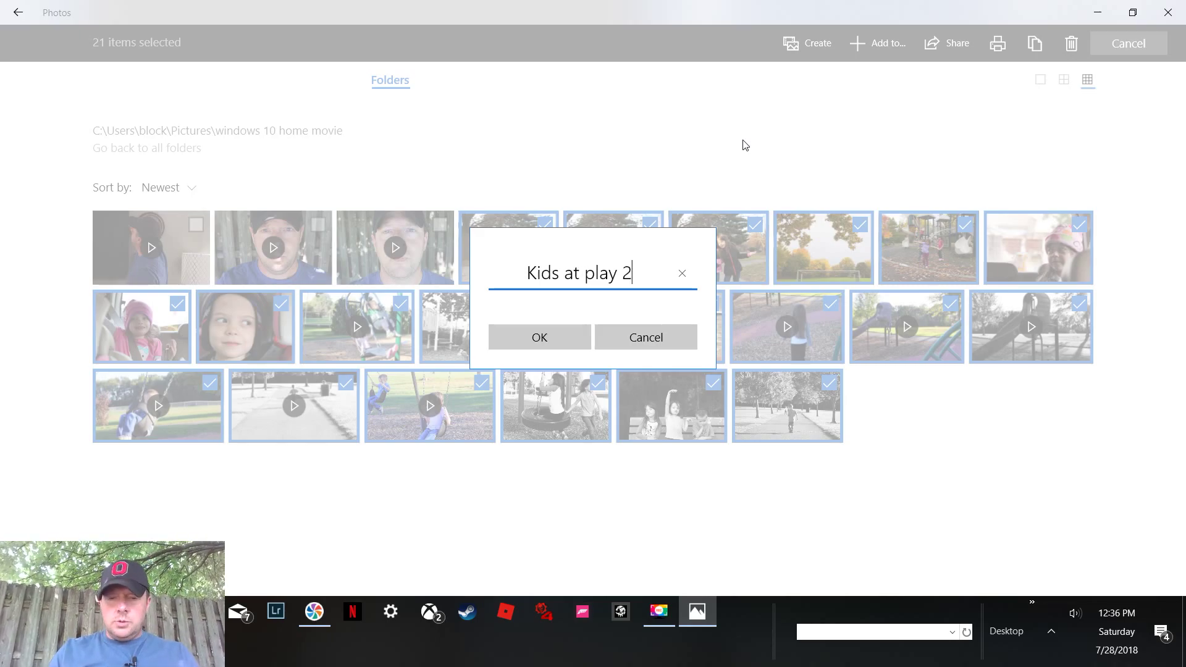
pyautogui.press('BackSpace')
pyautogui.write('fal')
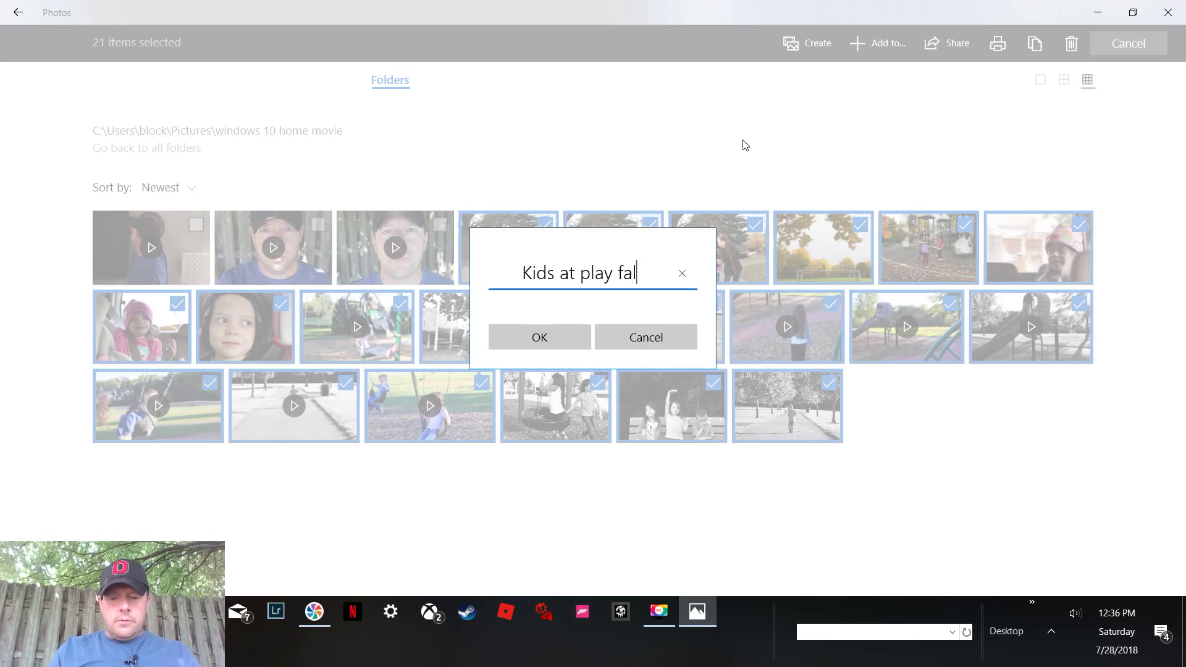
pyautogui.write('l2017')
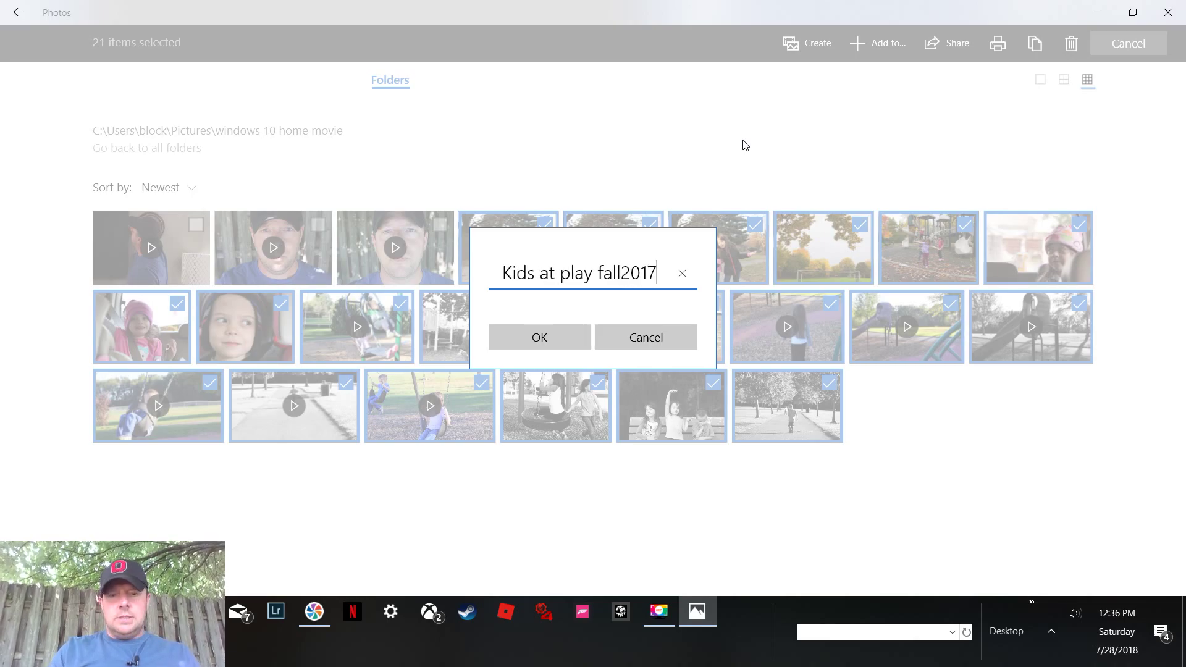
pyautogui.click(554, 334)
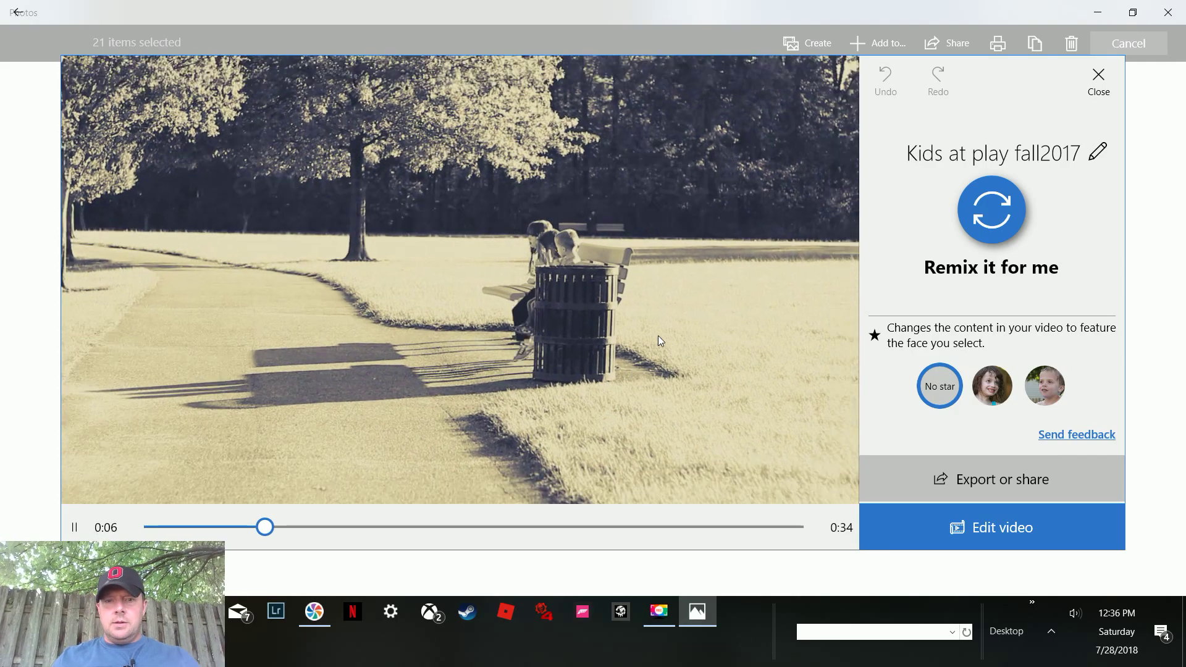
pyautogui.click(984, 529)
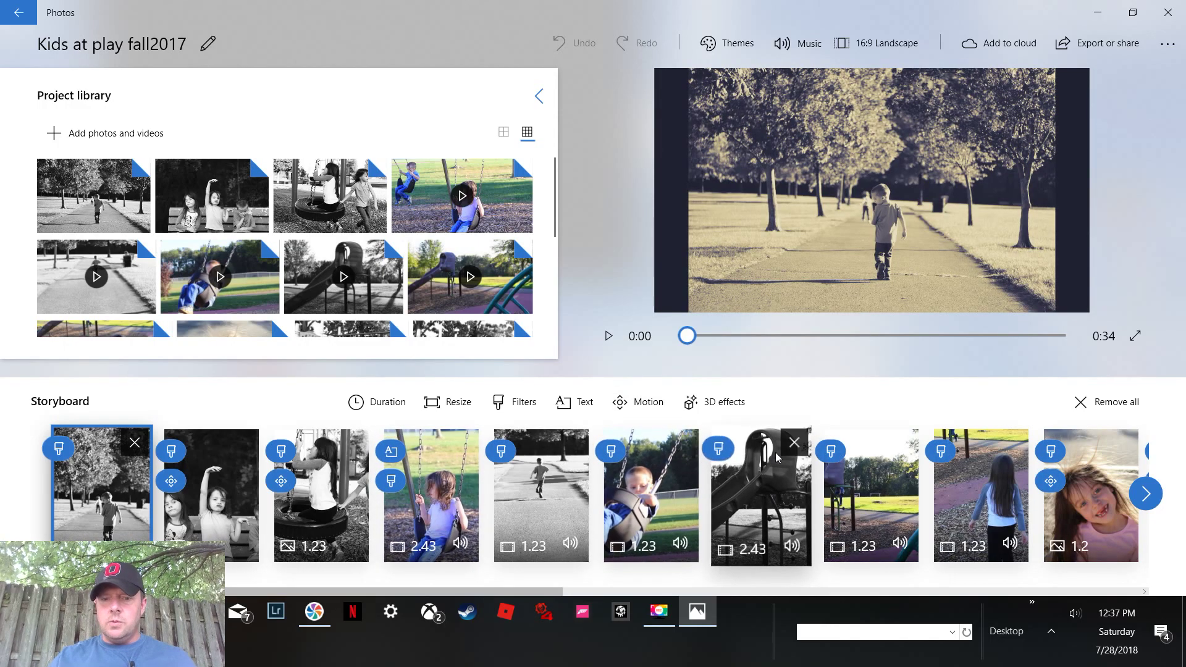
# Add the Autumn leaves 3D effect to the first clip, extended to that clip's end.
pyautogui.click(704, 406)
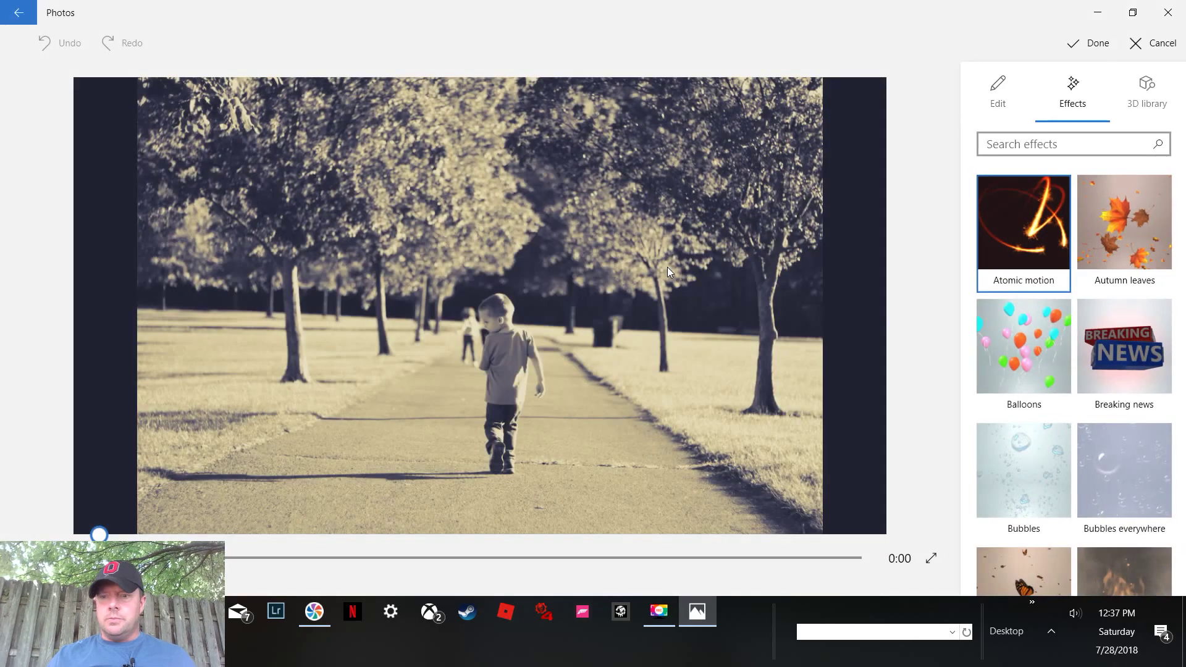
pyautogui.click(1124, 239)
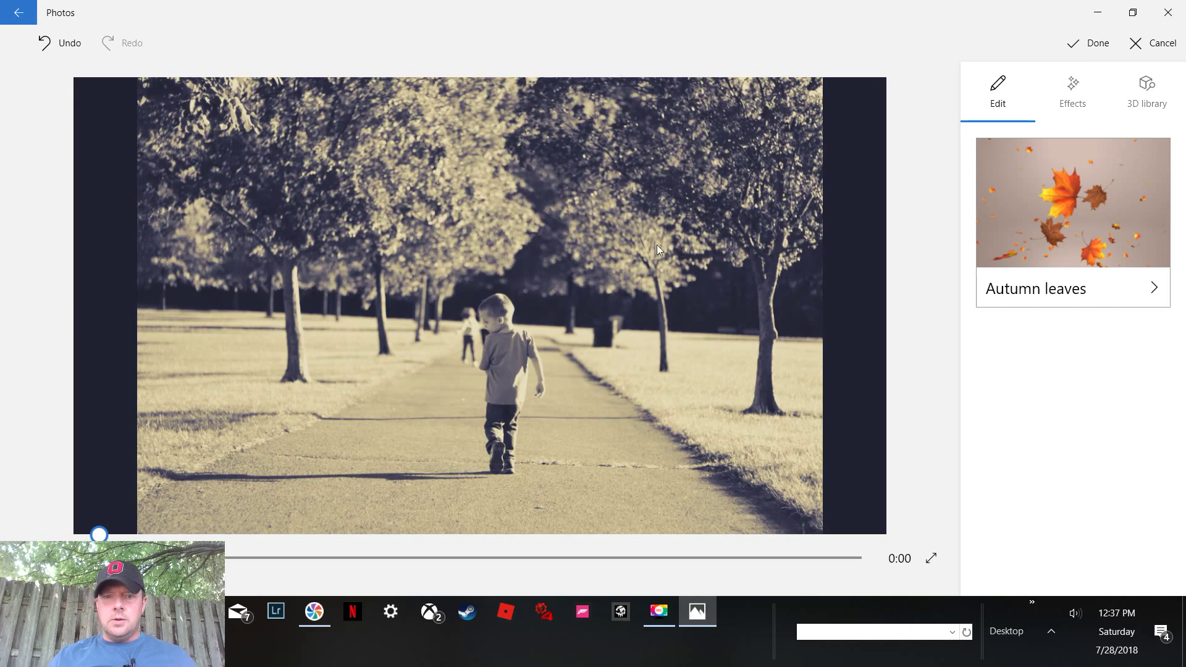
pyautogui.click(1103, 224)
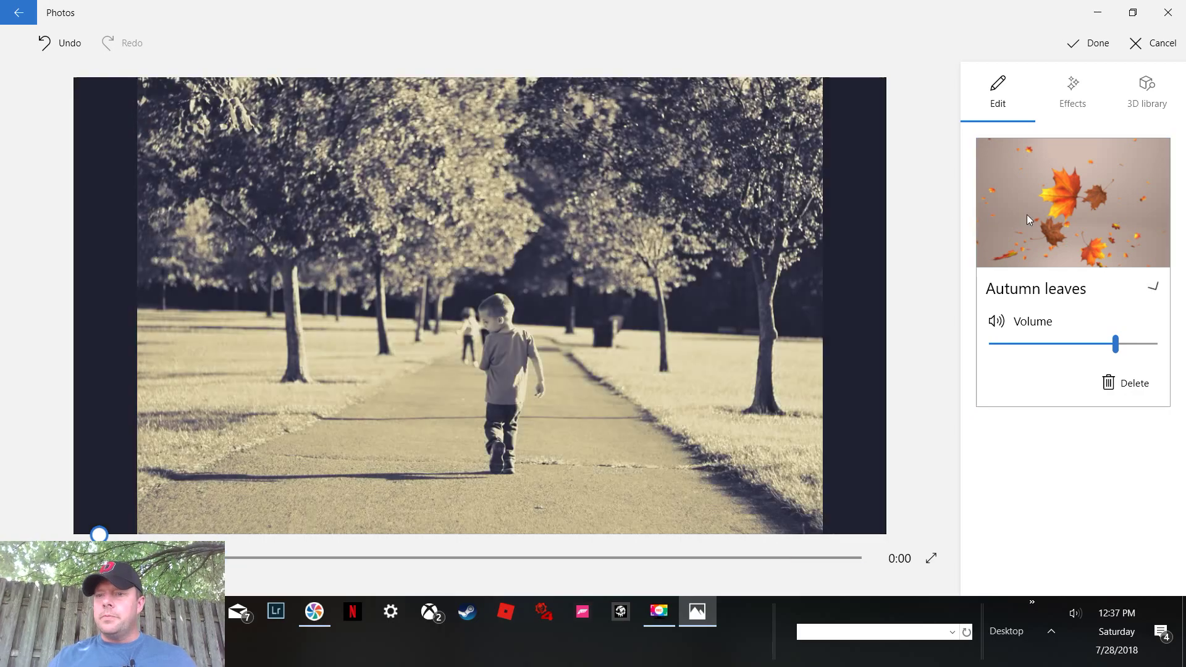
pyautogui.moveTo(800, 559); pyautogui.dragTo(896, 568)
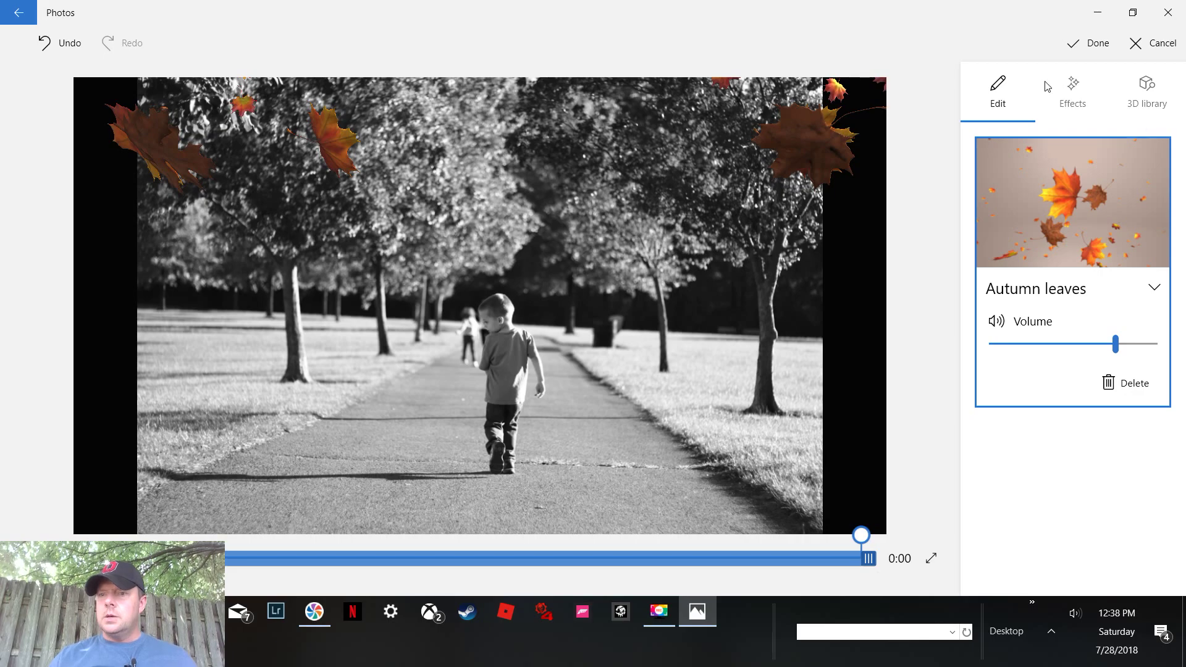
pyautogui.click(1095, 49)
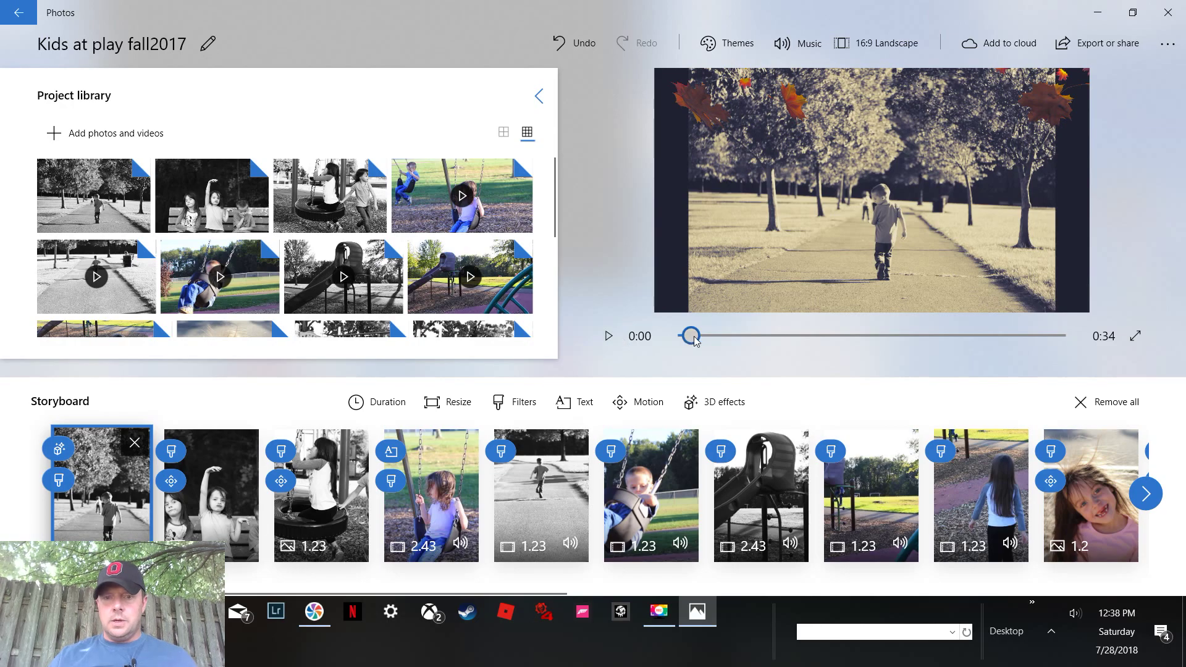
# Play the video preview, rewind it to the start and pause.
pyautogui.click(608, 337)
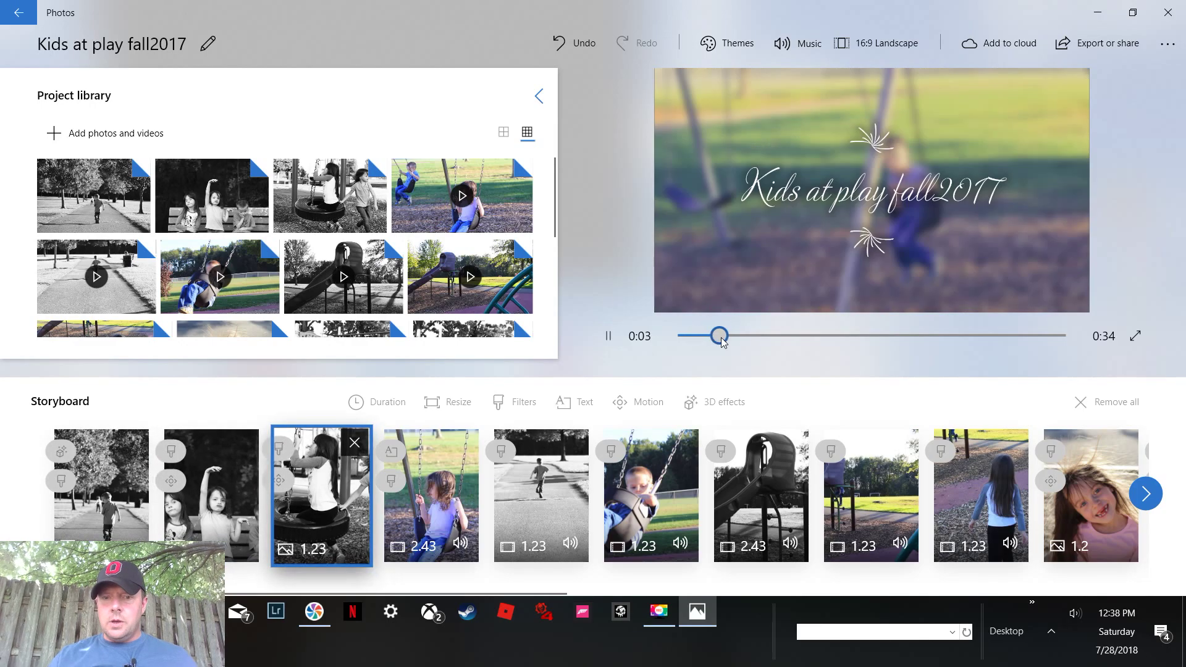
pyautogui.moveTo(719, 337); pyautogui.dragTo(681, 337)
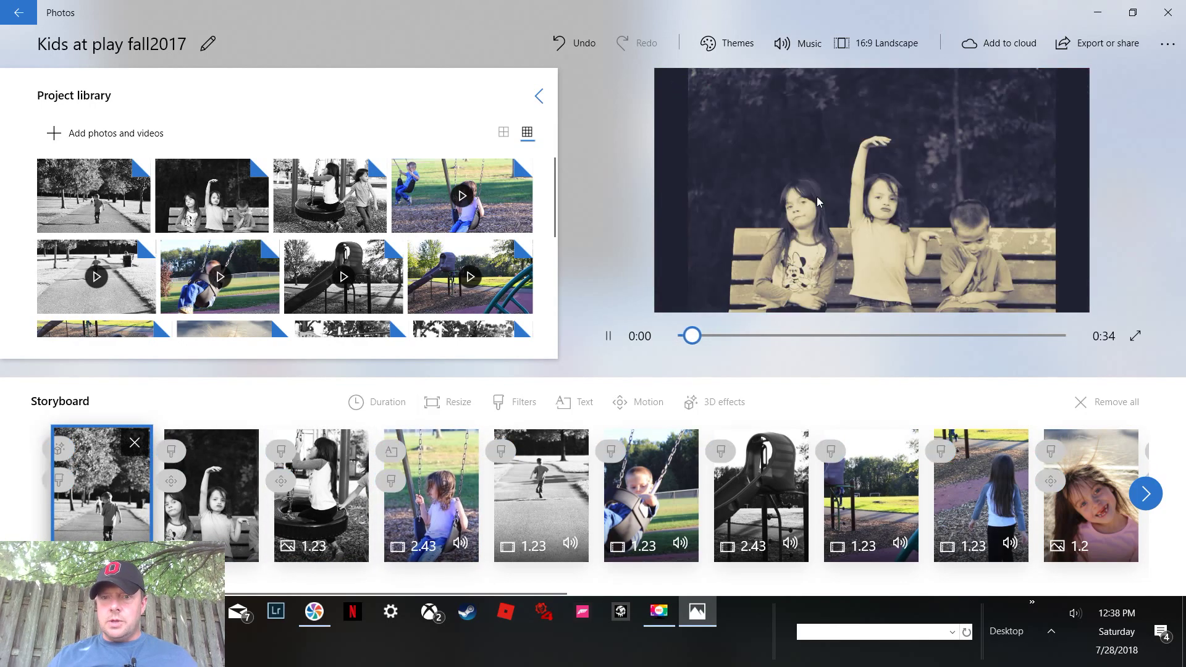
pyautogui.click(607, 341)
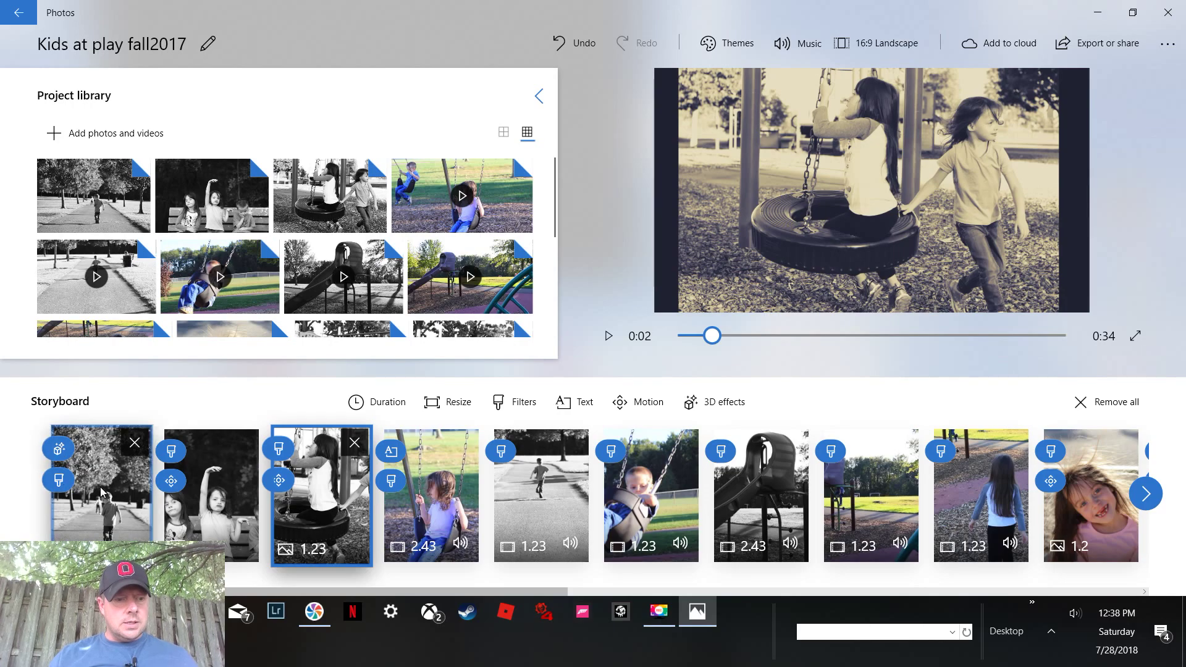
# Set the photo clips to a 2-second duration and preview the 0:37 video.
pyautogui.click(102, 493)
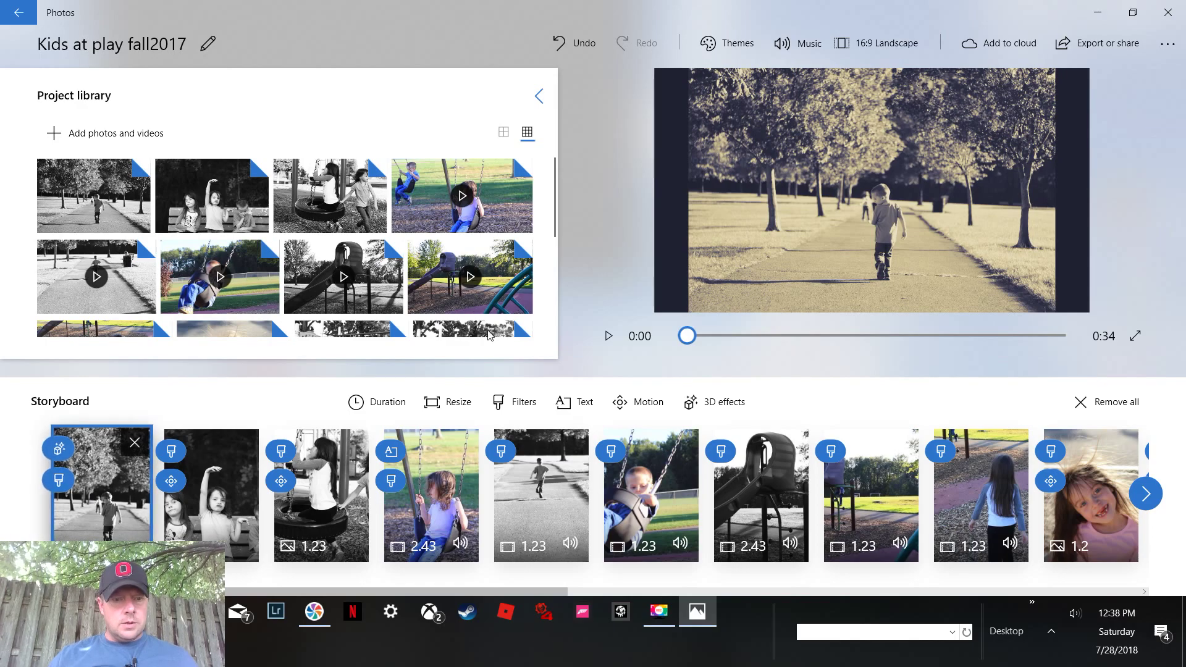
pyautogui.click(373, 403)
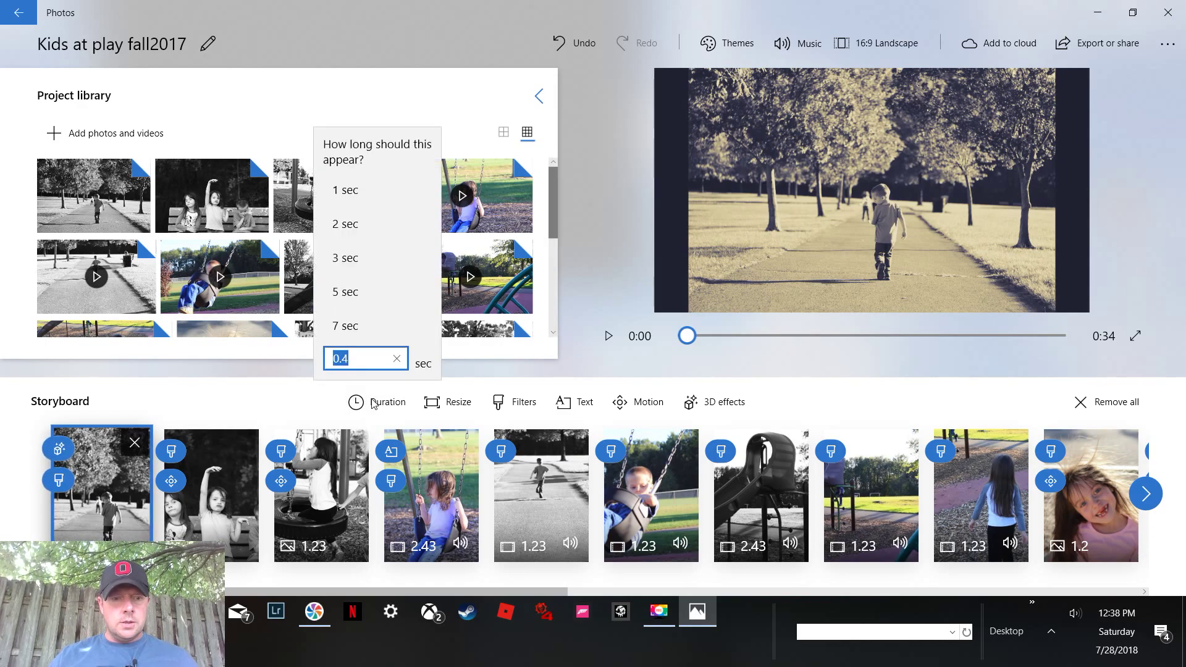
pyautogui.click(350, 225)
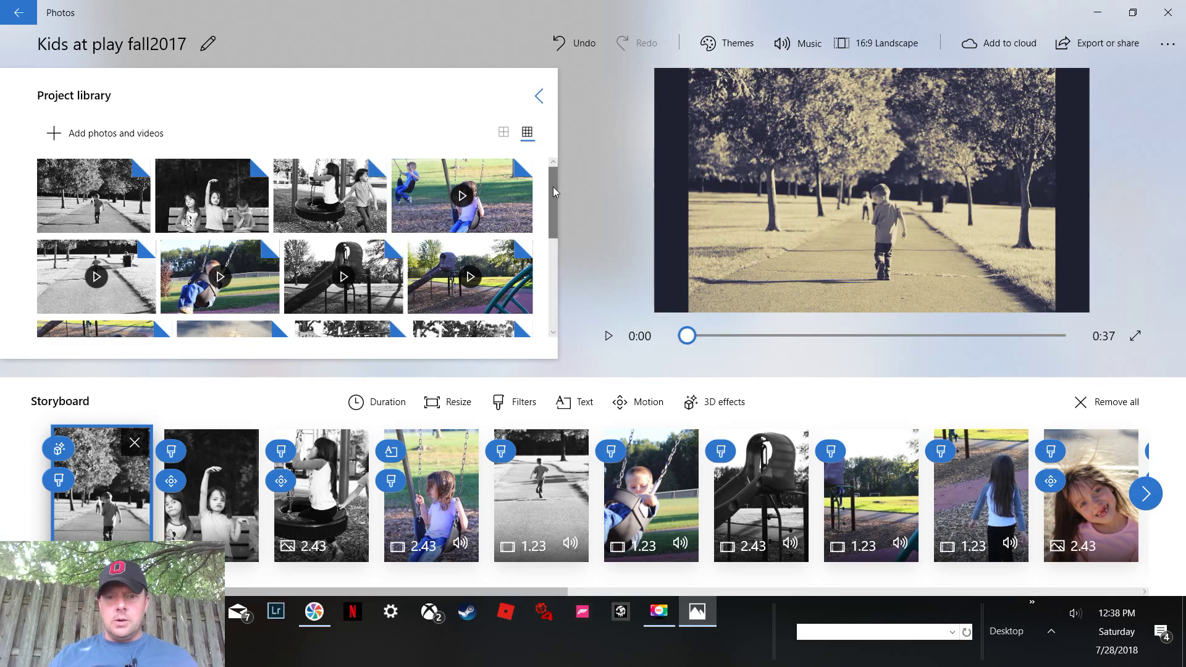
pyautogui.click(604, 336)
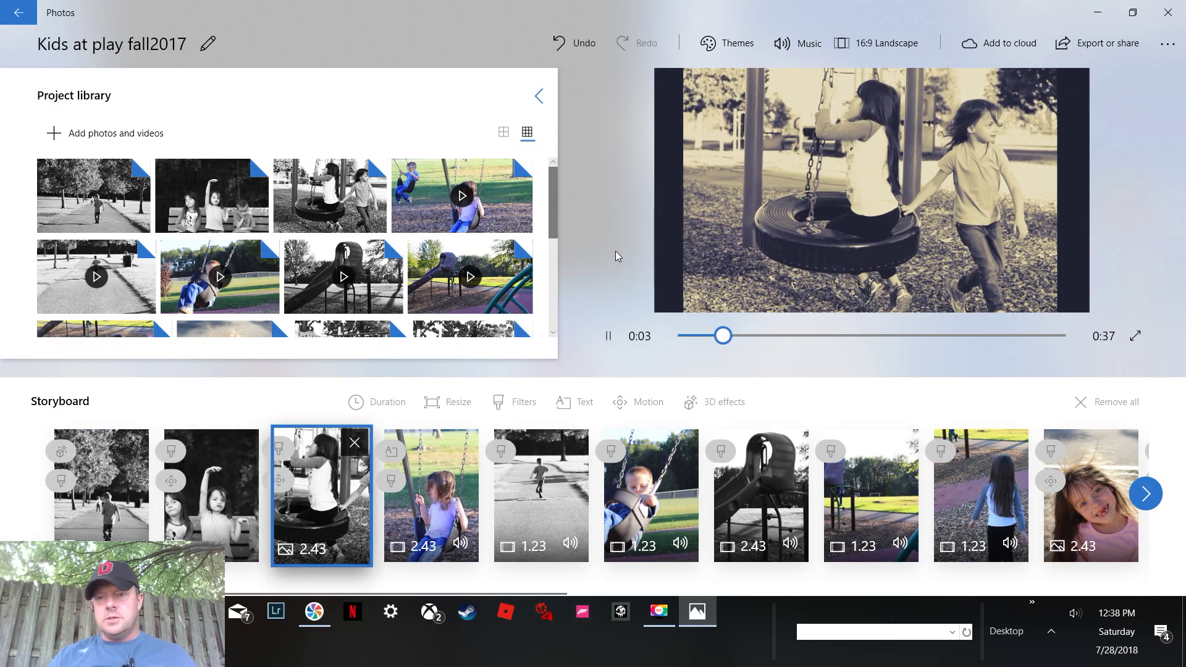
pyautogui.click(799, 49)
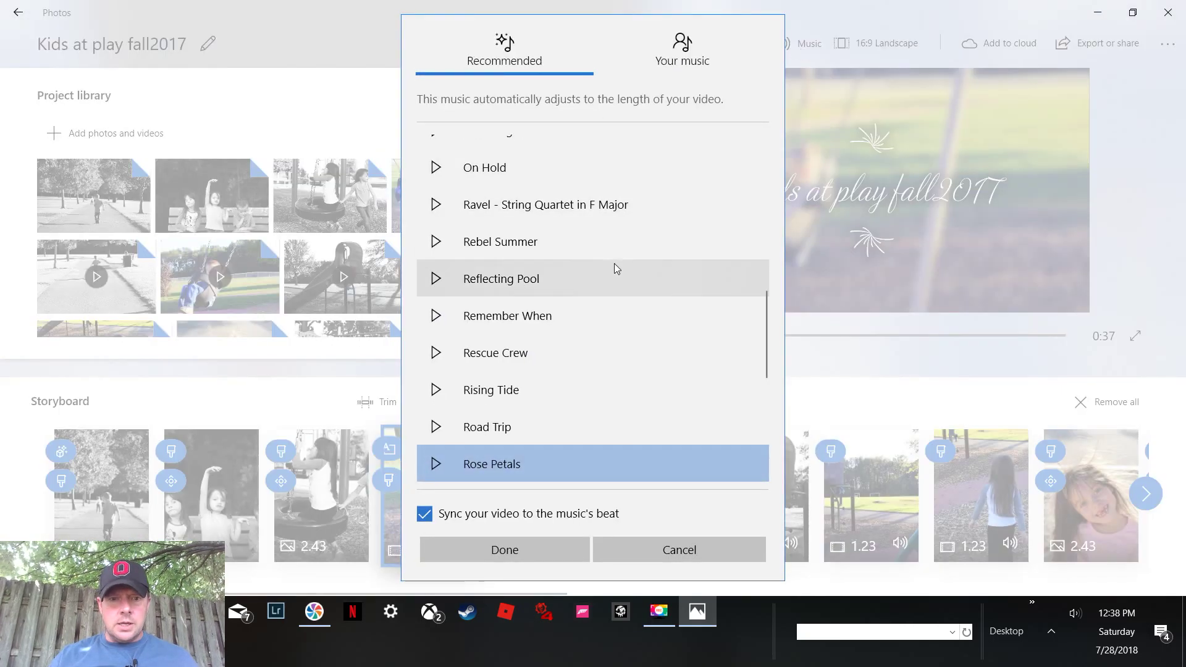
# Under Your music, browse to the Music\sound effects for videos folder.
pyautogui.click(684, 62)
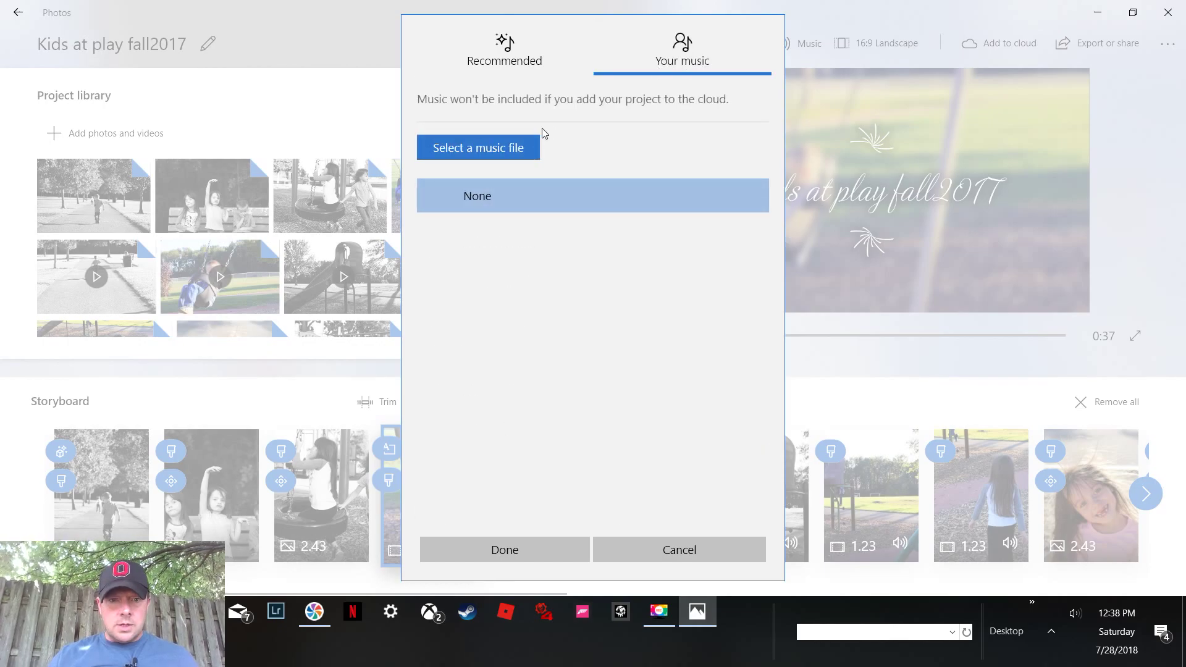
pyautogui.click(506, 148)
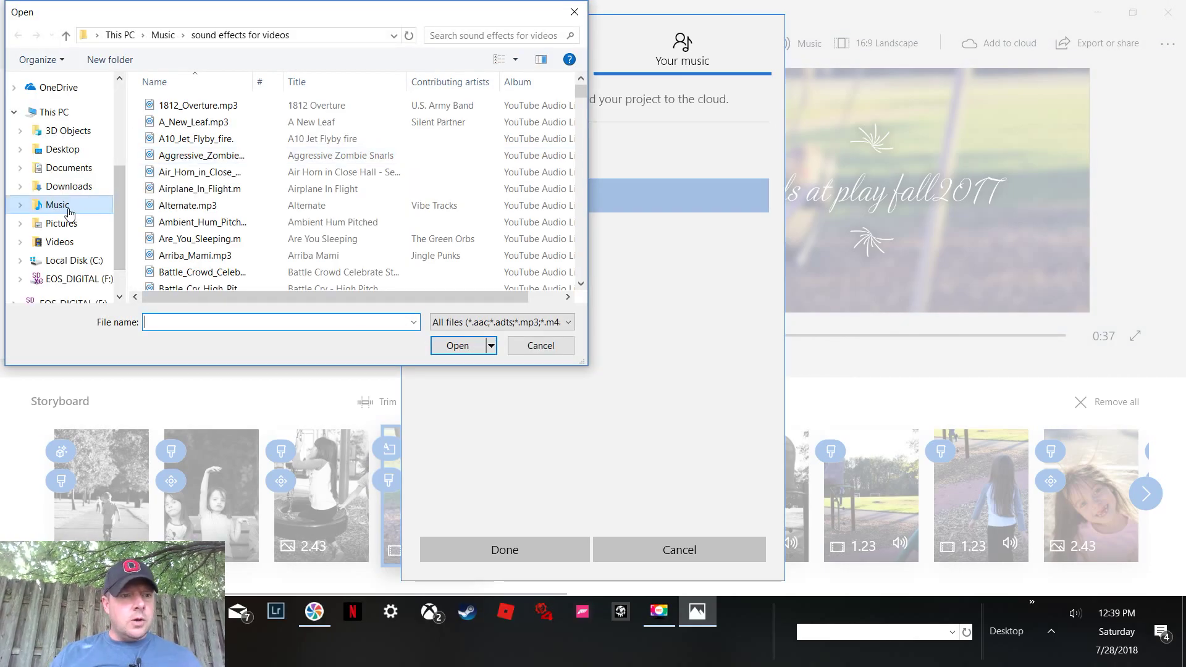
pyautogui.click(65, 207)
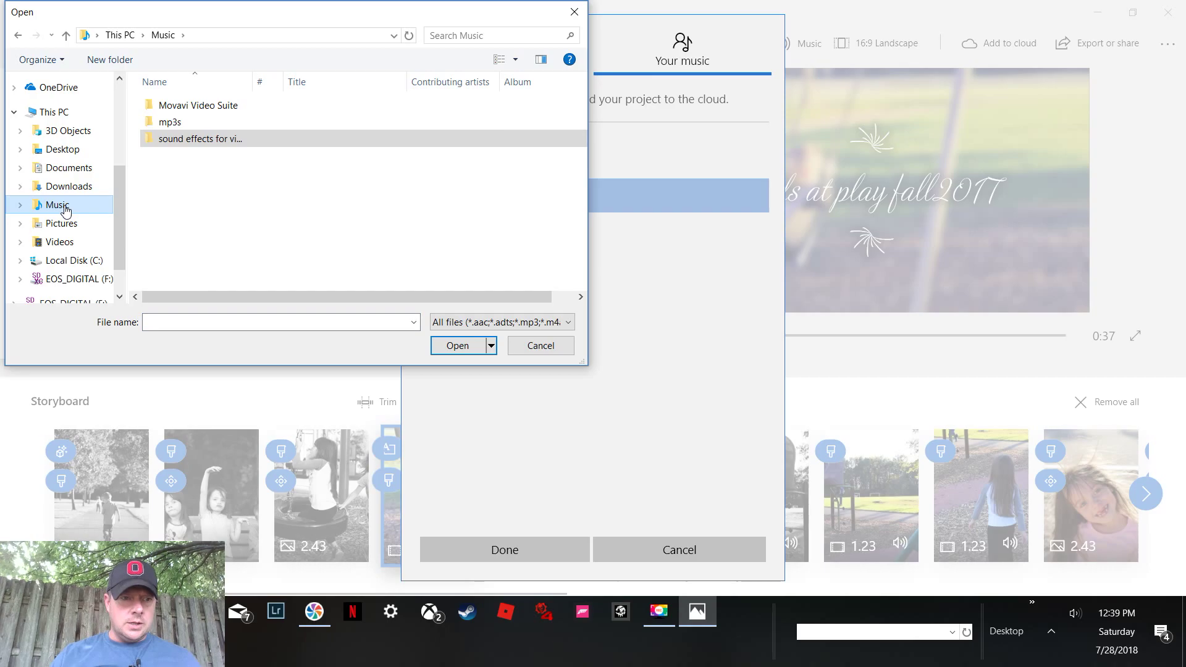
pyautogui.click(208, 139)
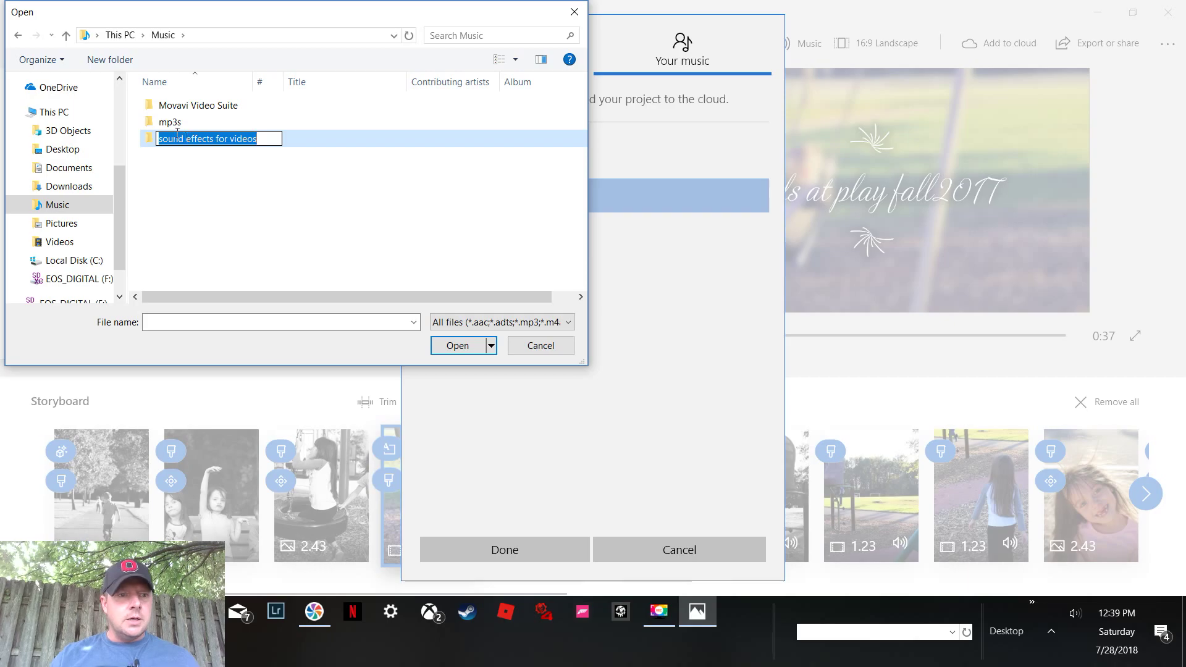
pyautogui.doubleClick(150, 139)
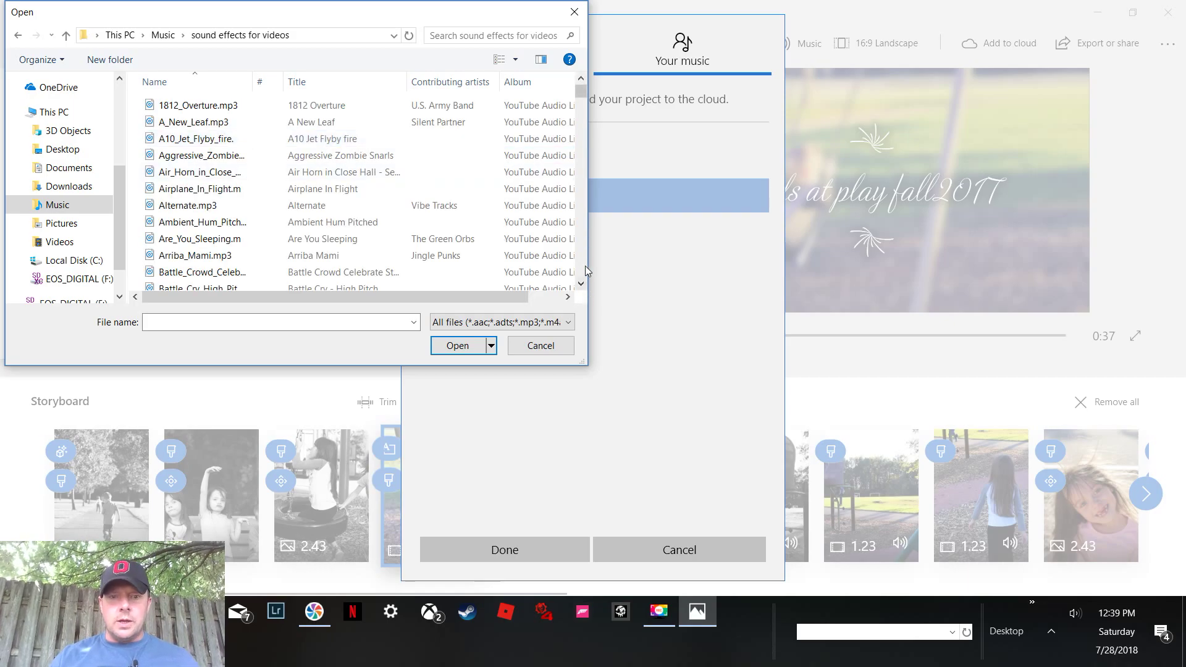
# Choose Ponies_and_Balloons.mp3 as the video's background music.
pyautogui.scroll(-15, 584, 268)
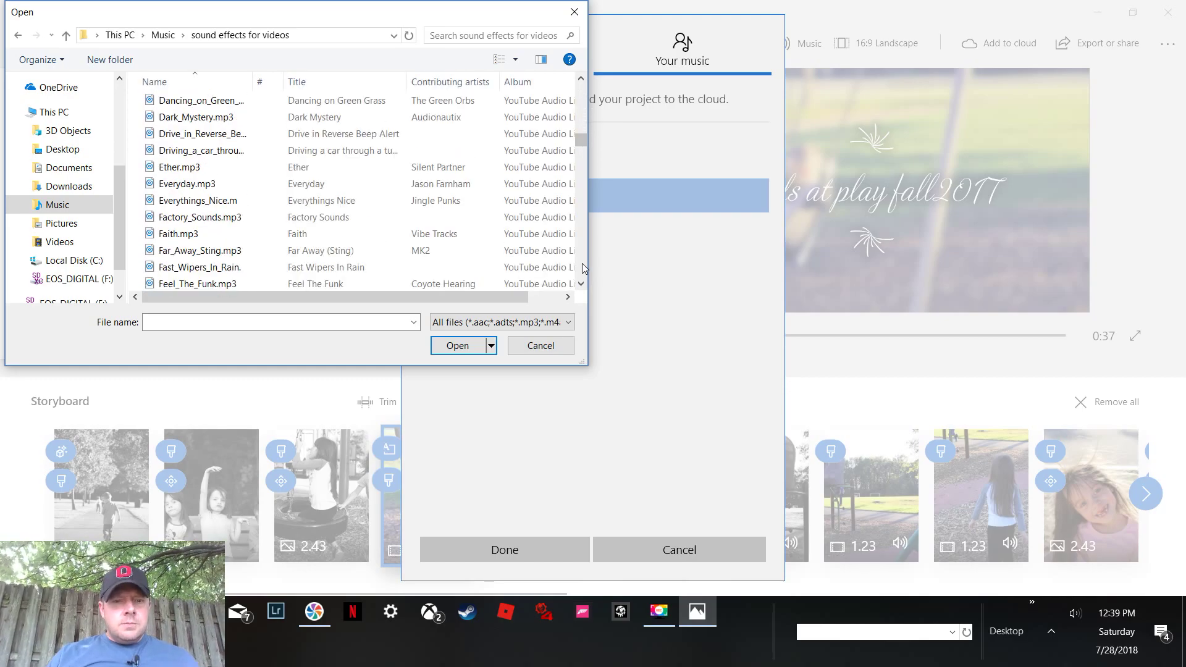
pyautogui.scroll(-7, 584, 268)
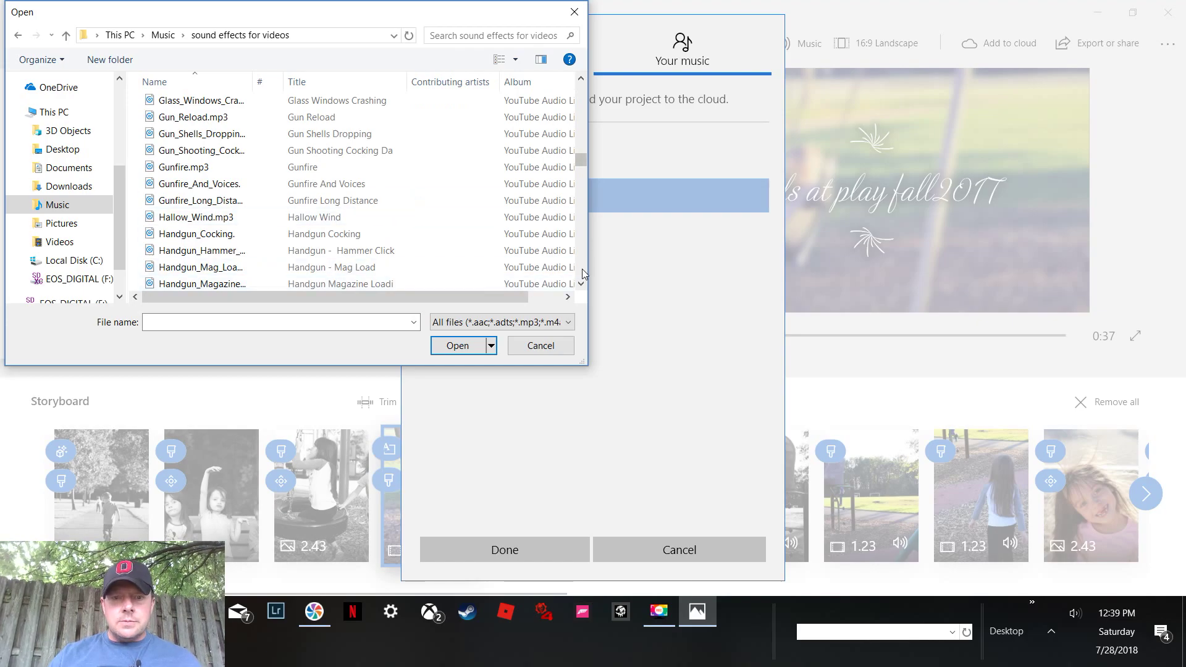
pyautogui.scroll(-6, 584, 267)
pyautogui.scroll(-6, 583, 264)
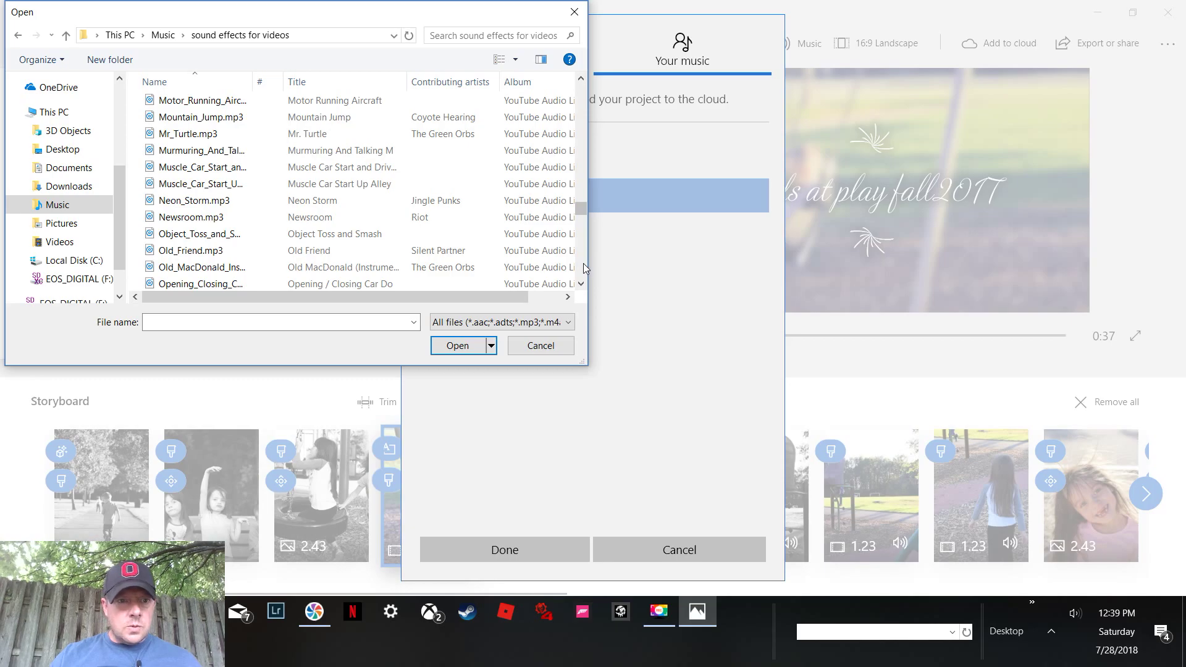
pyautogui.scroll(-4, 583, 263)
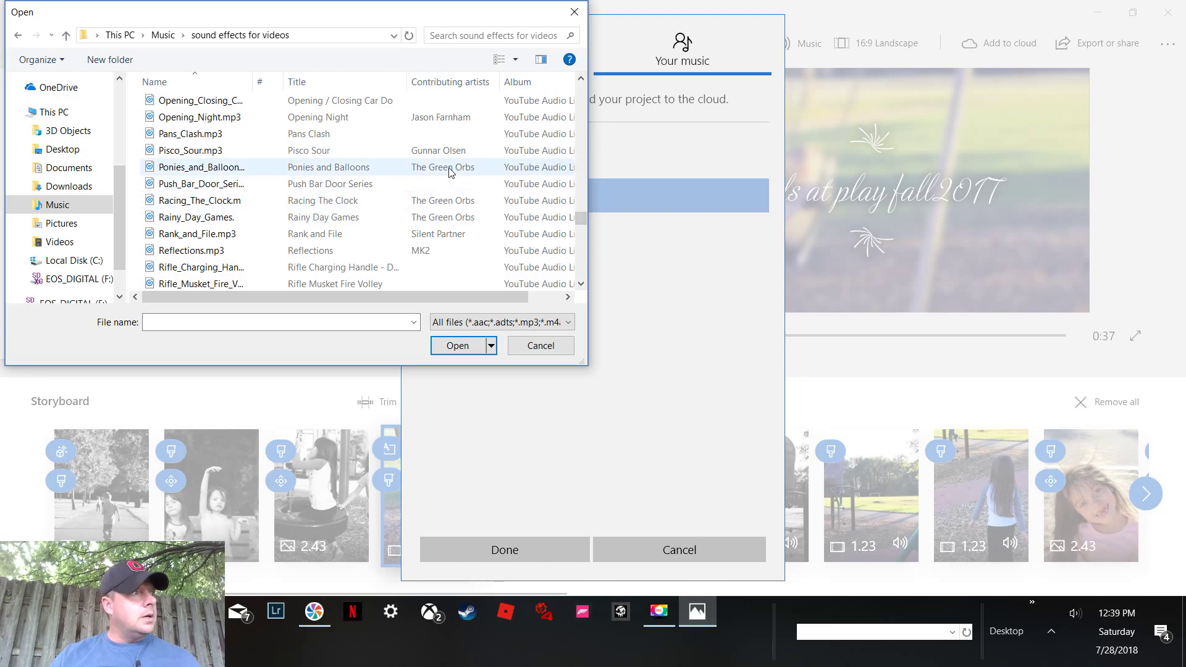
pyautogui.doubleClick(449, 168)
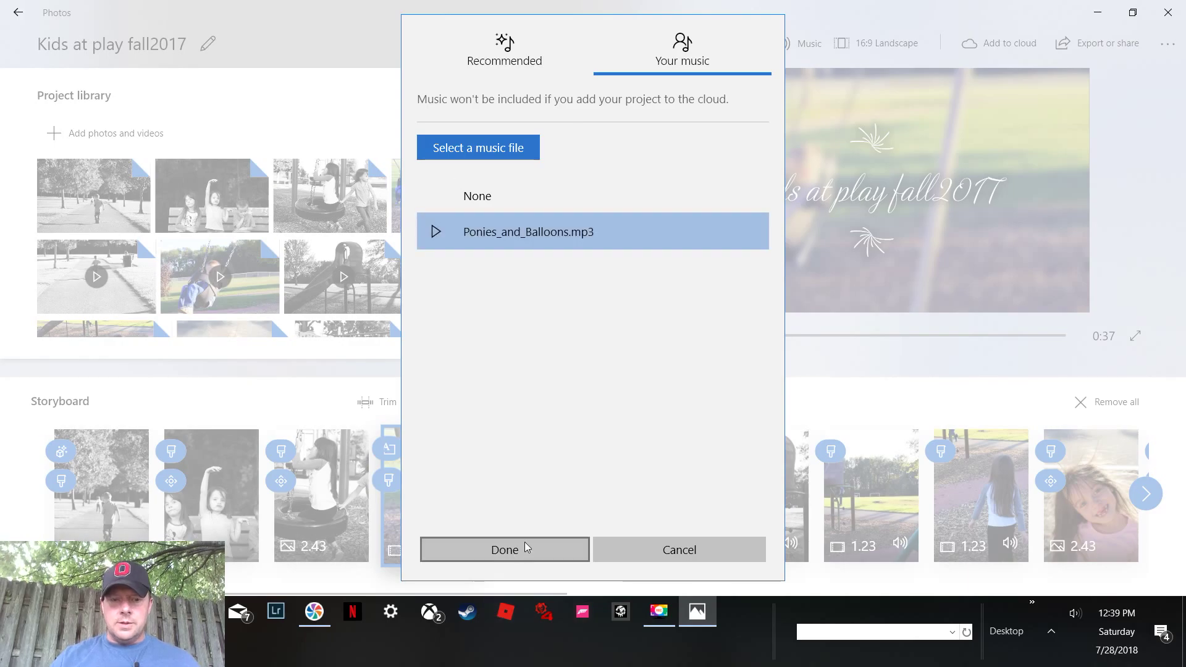
pyautogui.click(526, 547)
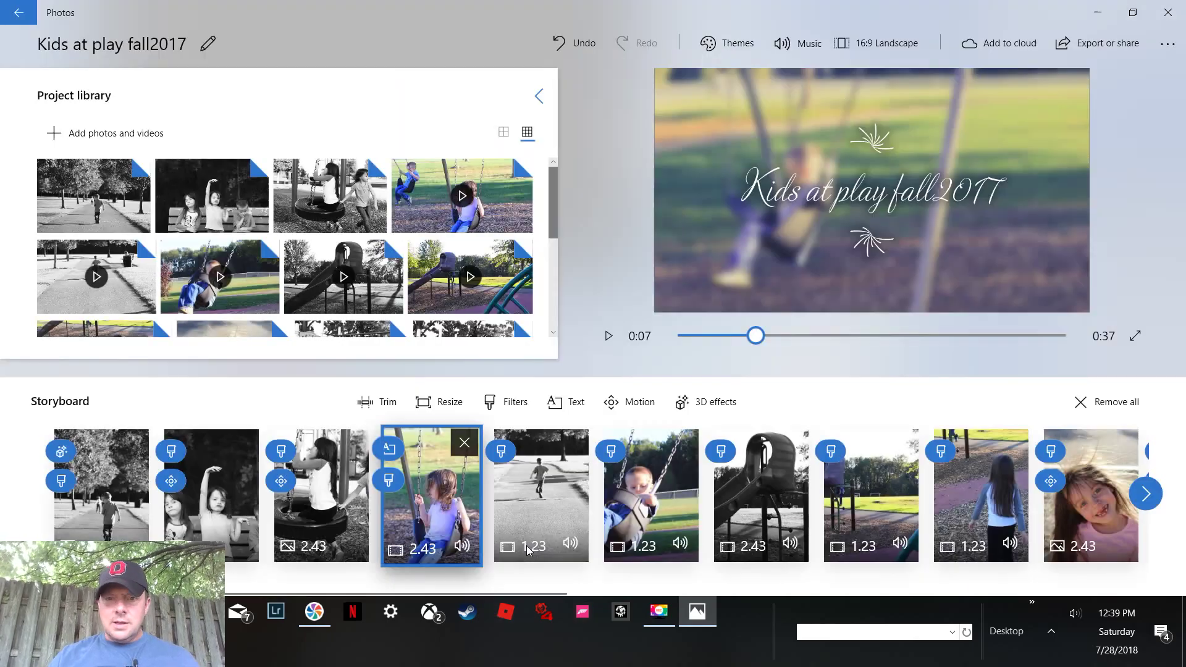
pyautogui.click(608, 337)
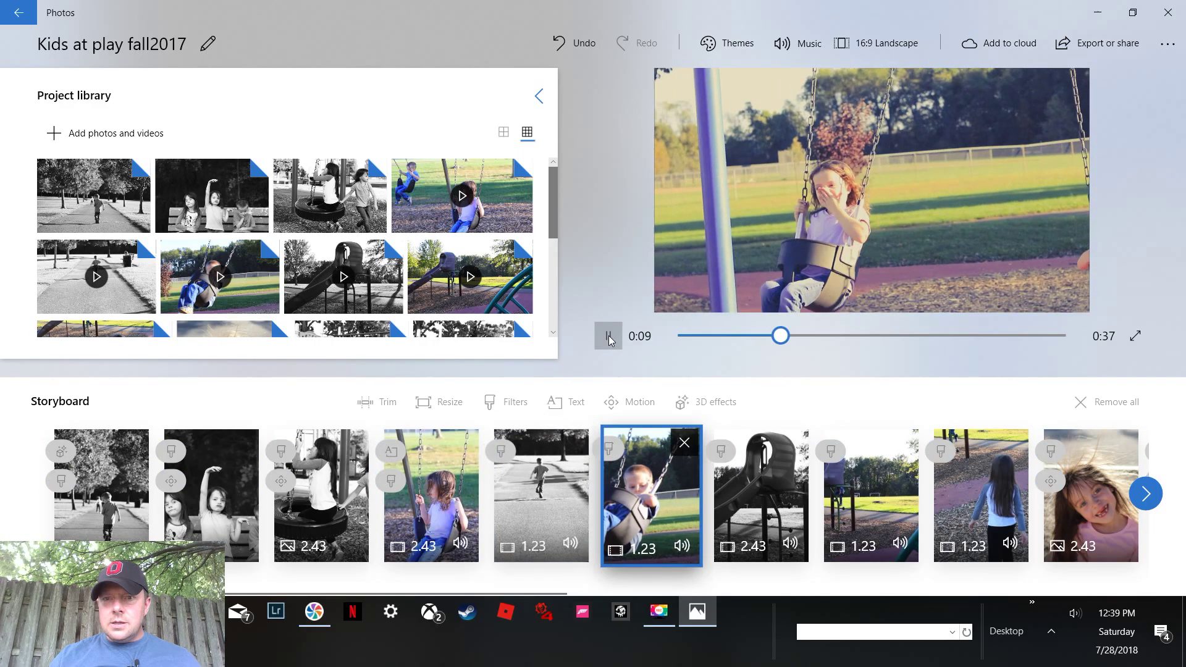
pyautogui.press('XF86AudioRaiseVolume')
pyautogui.press('XF86AudioRaiseVolume')
pyautogui.press('XF86AudioRaiseVolume')
pyautogui.press('XF86AudioRaiseVolume')
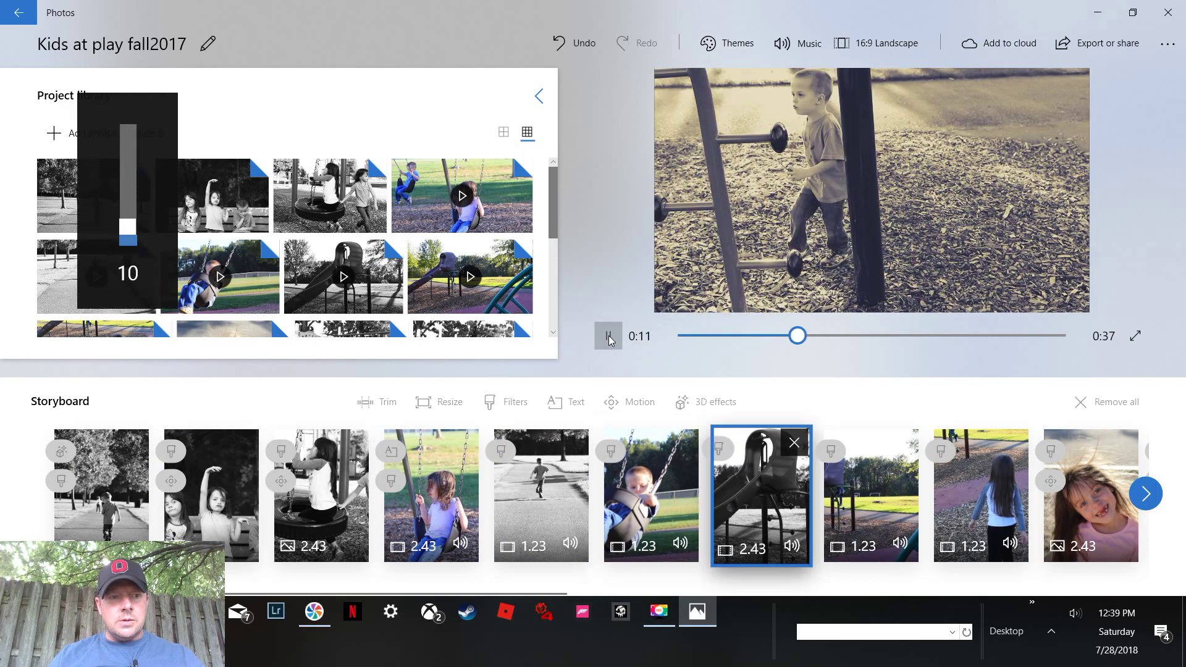
pyautogui.press('XF86AudioRaiseVolume')
pyautogui.press('XF86AudioLowerVolume')
pyautogui.press('XF86AudioLowerVolume')
pyautogui.press('XF86AudioLowerVolume')
pyautogui.press('XF86AudioLowerVolume')
pyautogui.press('XF86AudioLowerVolume')
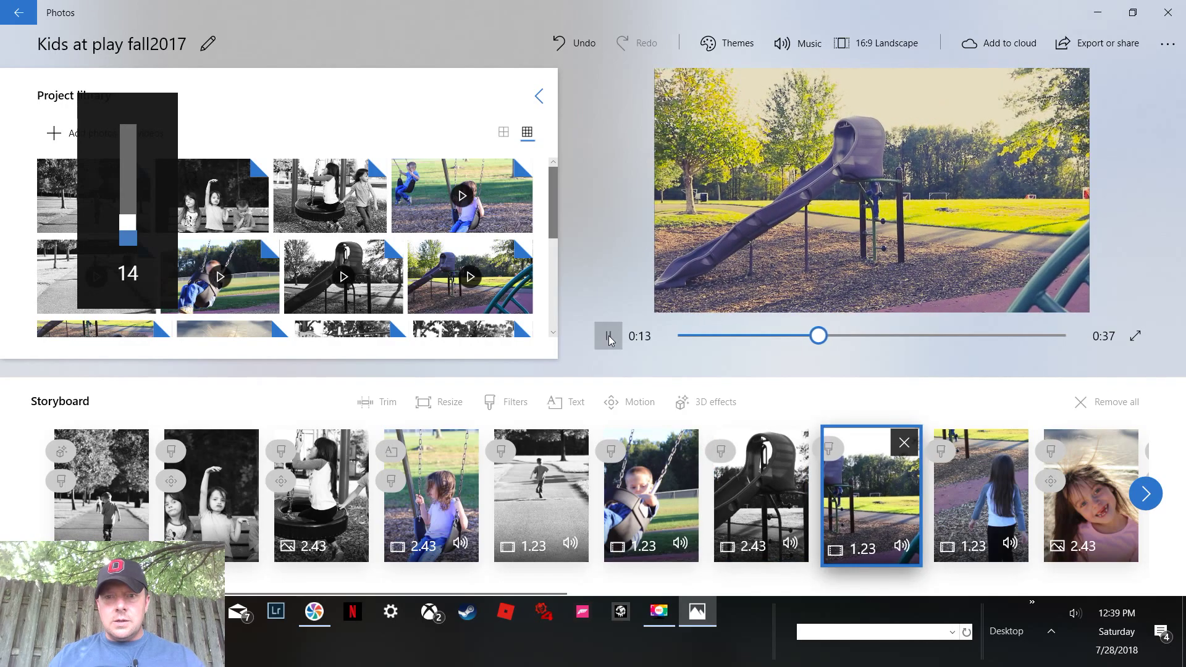
pyautogui.click(607, 336)
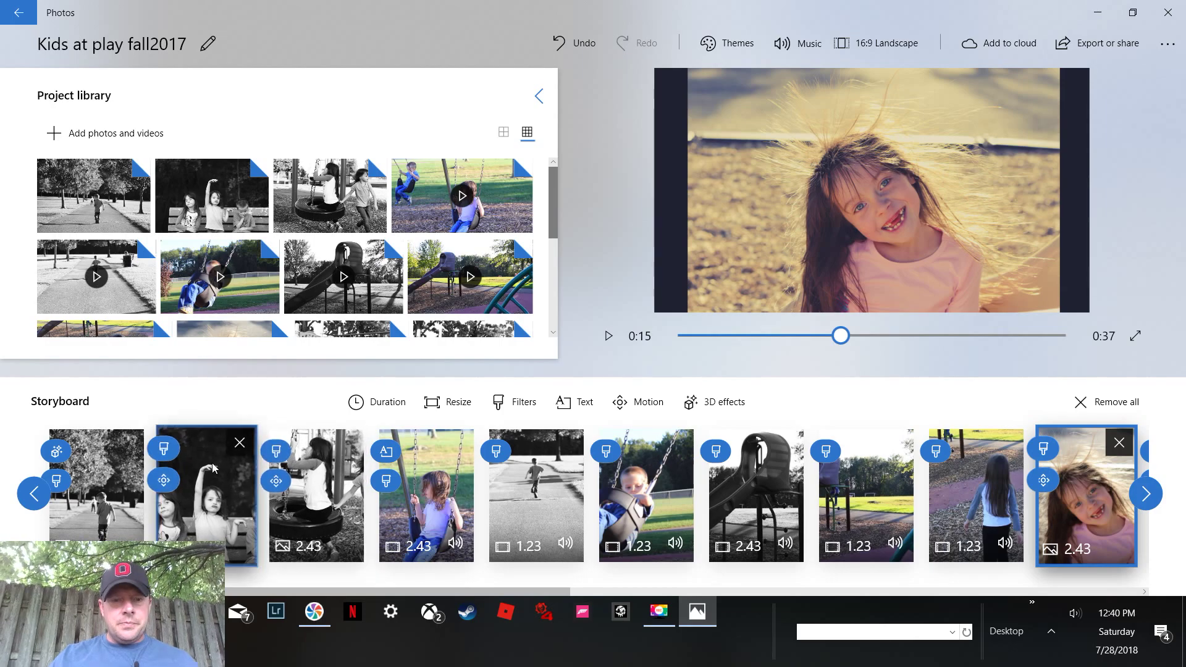
pyautogui.click(207, 507)
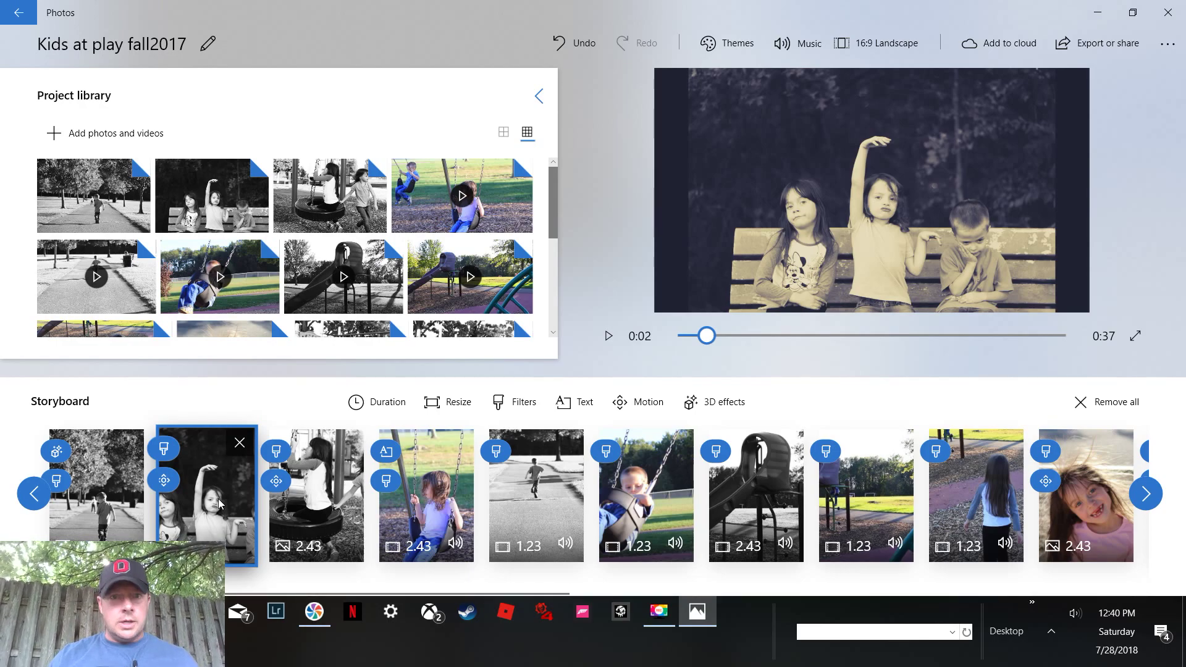
# Switch the bench clip's motion from Zoom in center to Zoom out left.
pyautogui.click(636, 403)
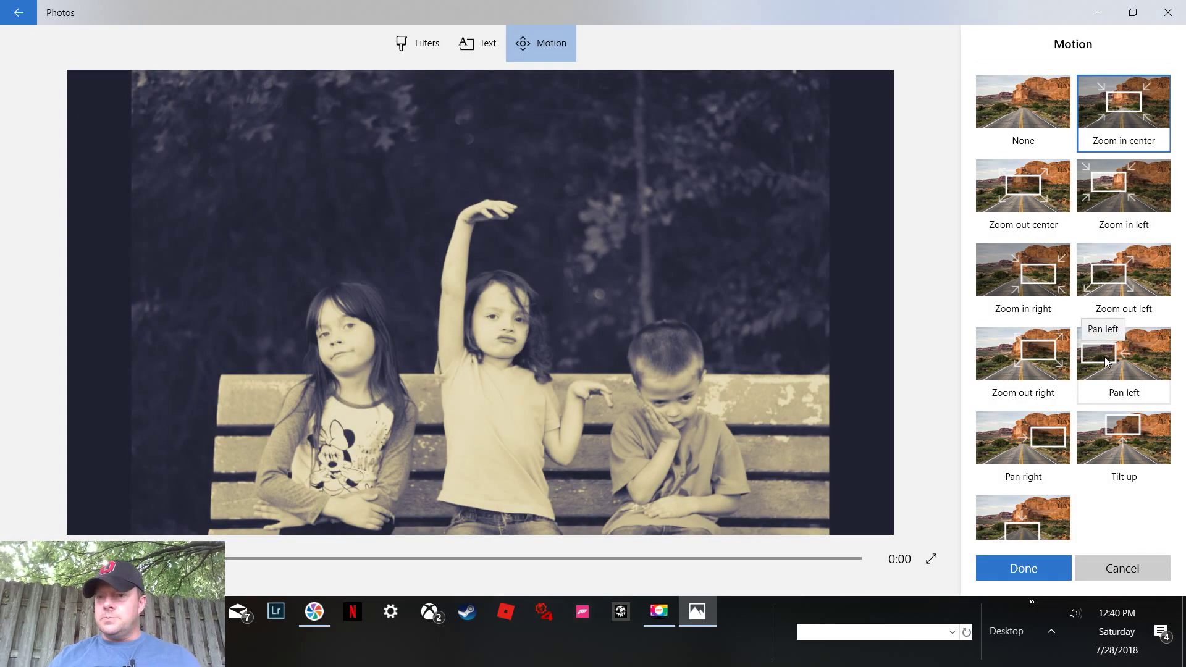
pyautogui.click(1110, 275)
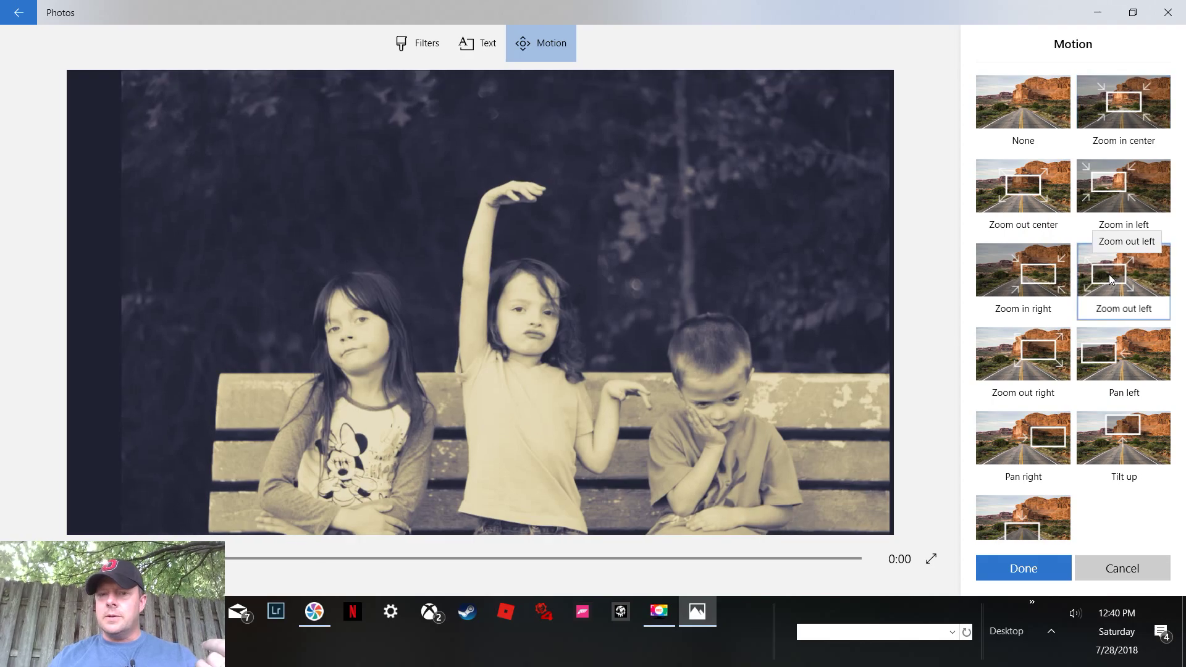
pyautogui.click(1025, 565)
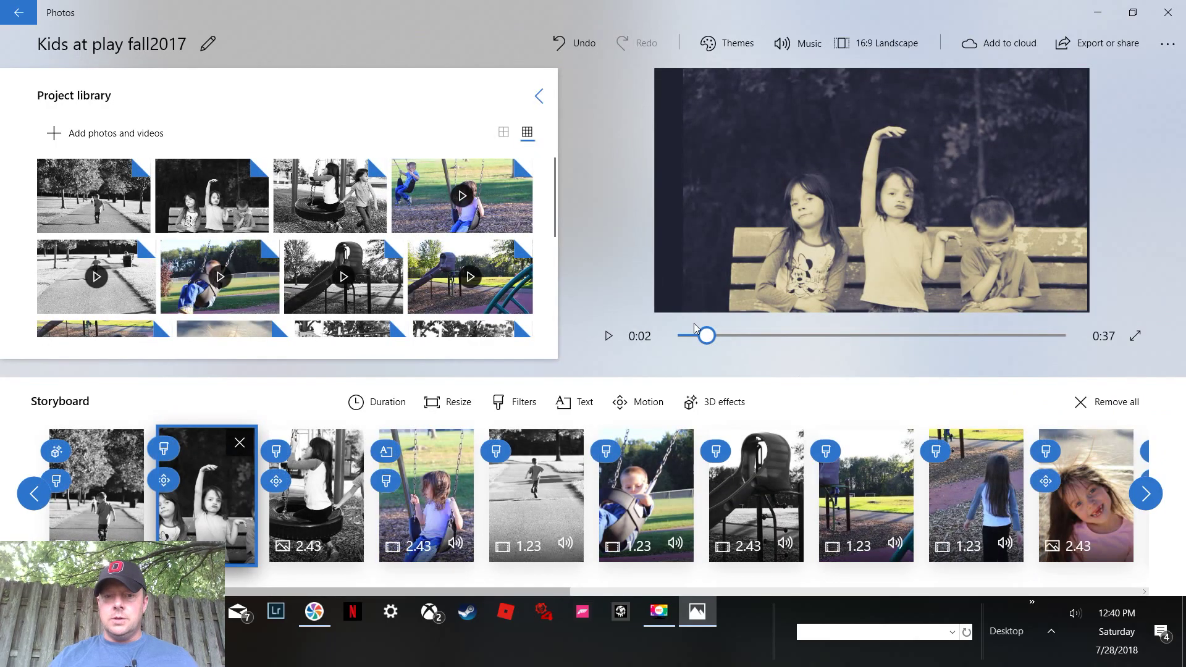
pyautogui.moveTo(707, 341); pyautogui.dragTo(685, 338)
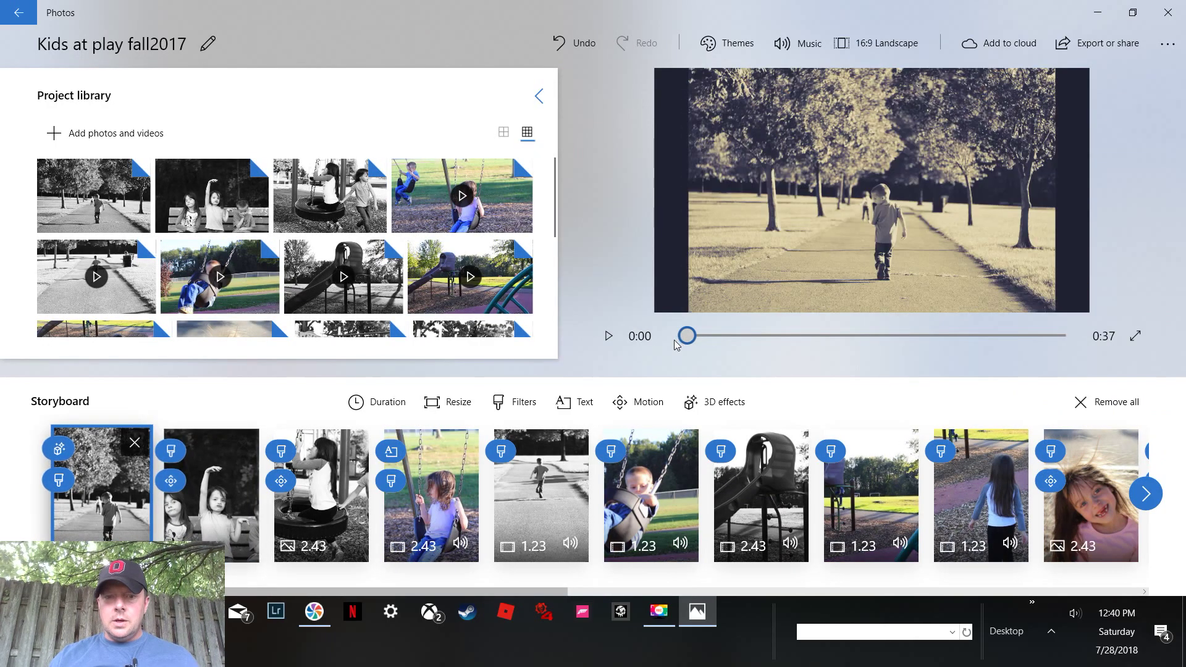
# Make the bench photo clip last 3 seconds, extending the video to 0:39, and preview it.
pyautogui.click(608, 337)
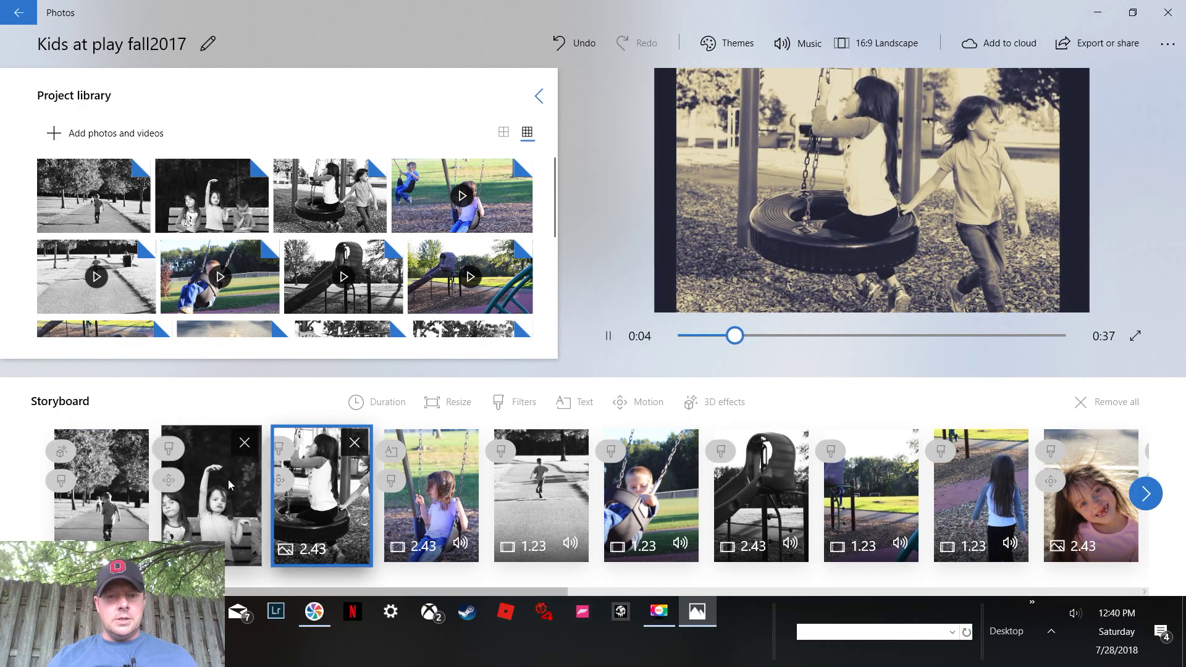
pyautogui.click(607, 337)
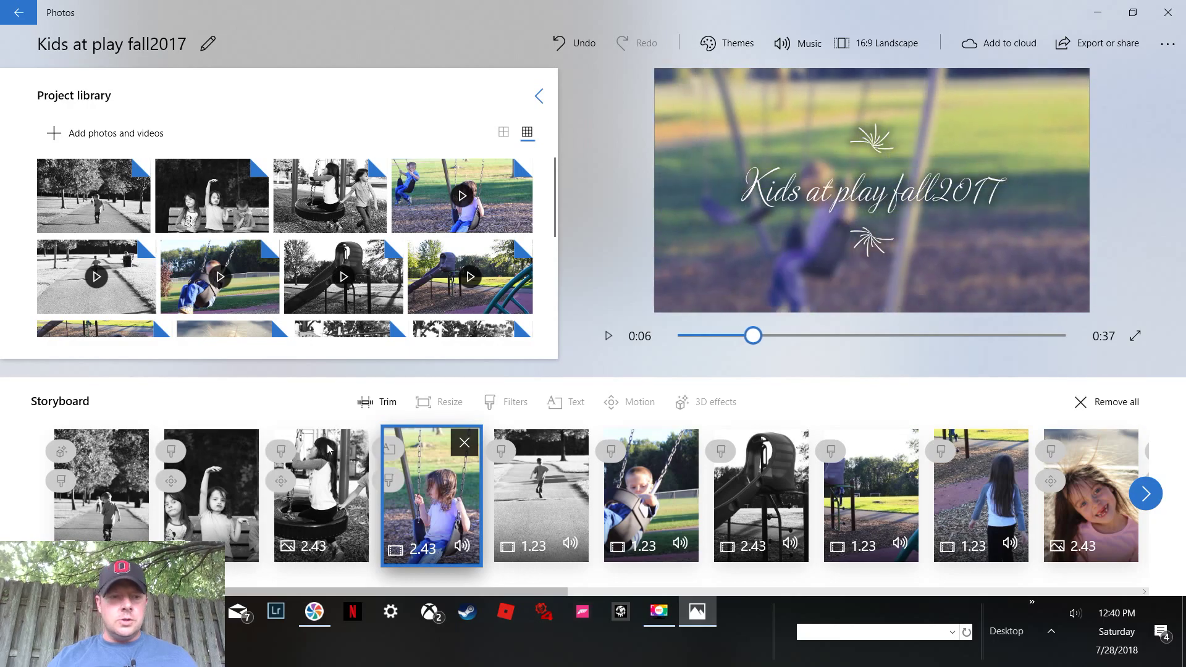
pyautogui.click(234, 481)
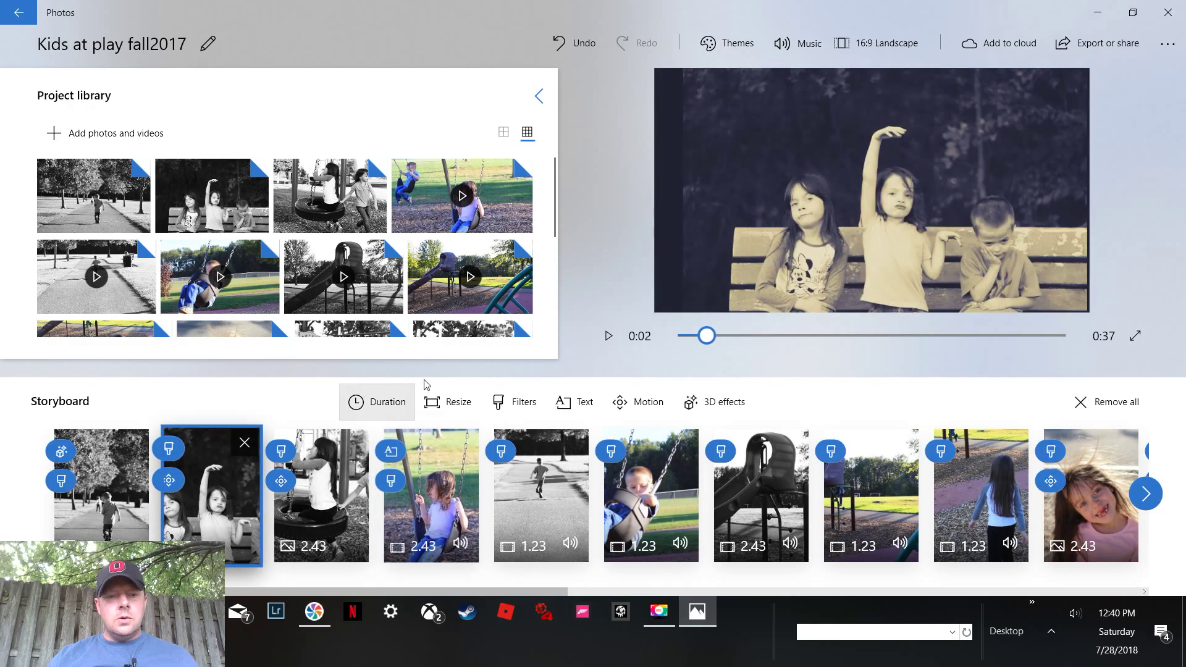
pyautogui.click(384, 401)
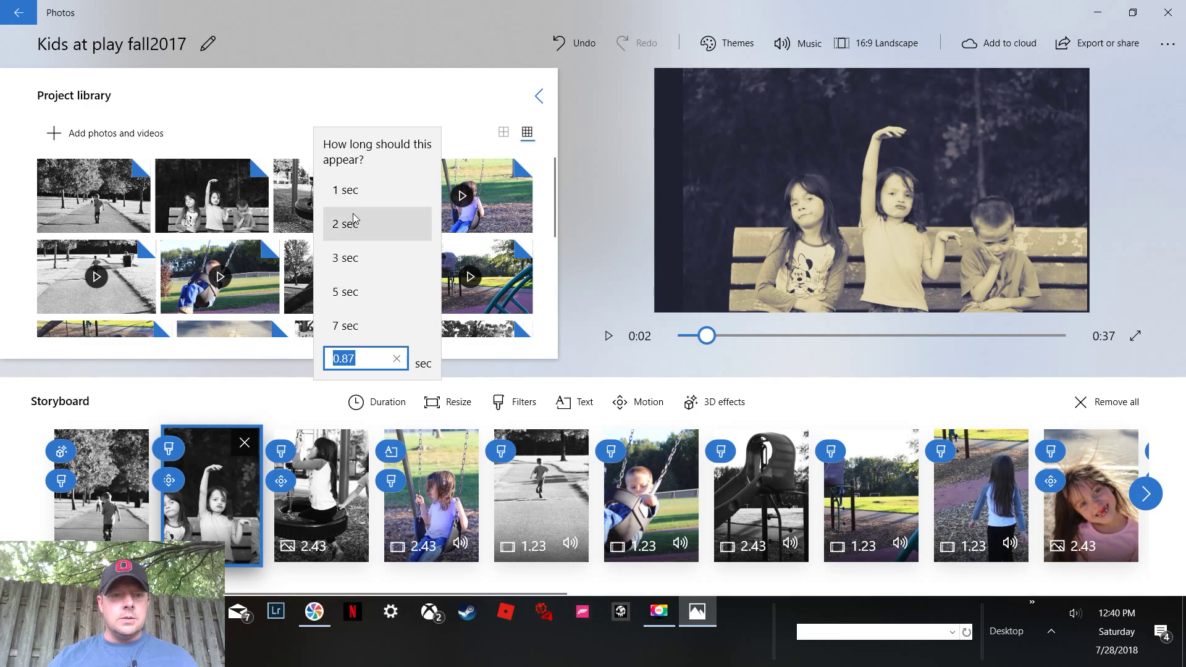
pyautogui.click(356, 257)
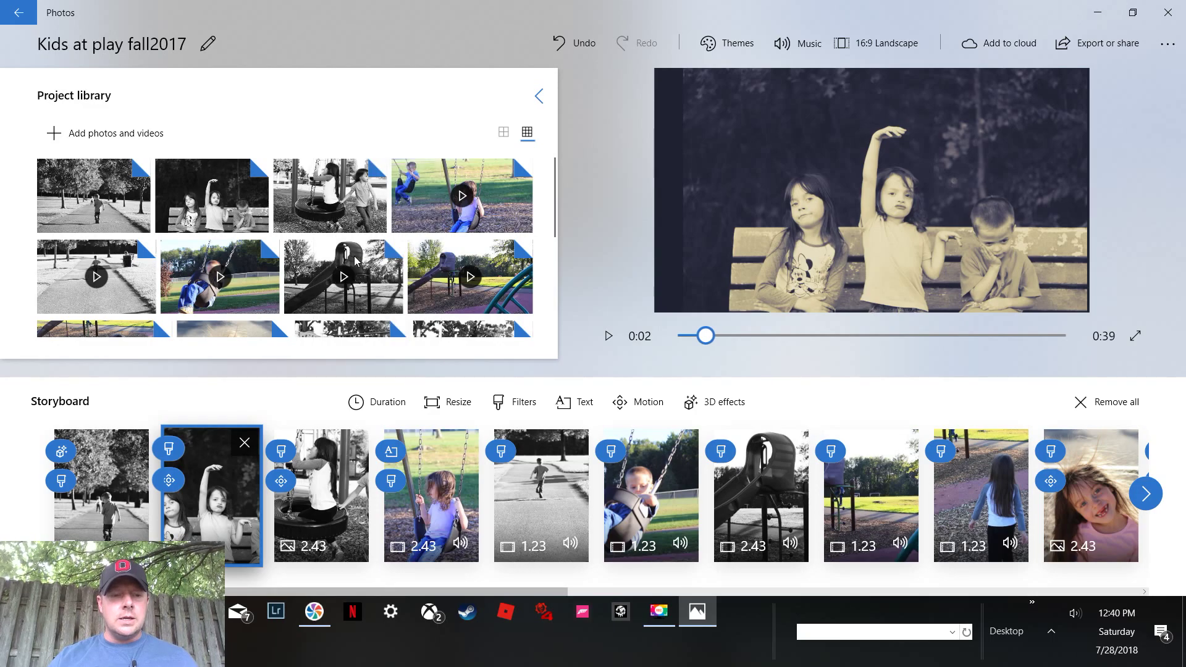
pyautogui.click(686, 337)
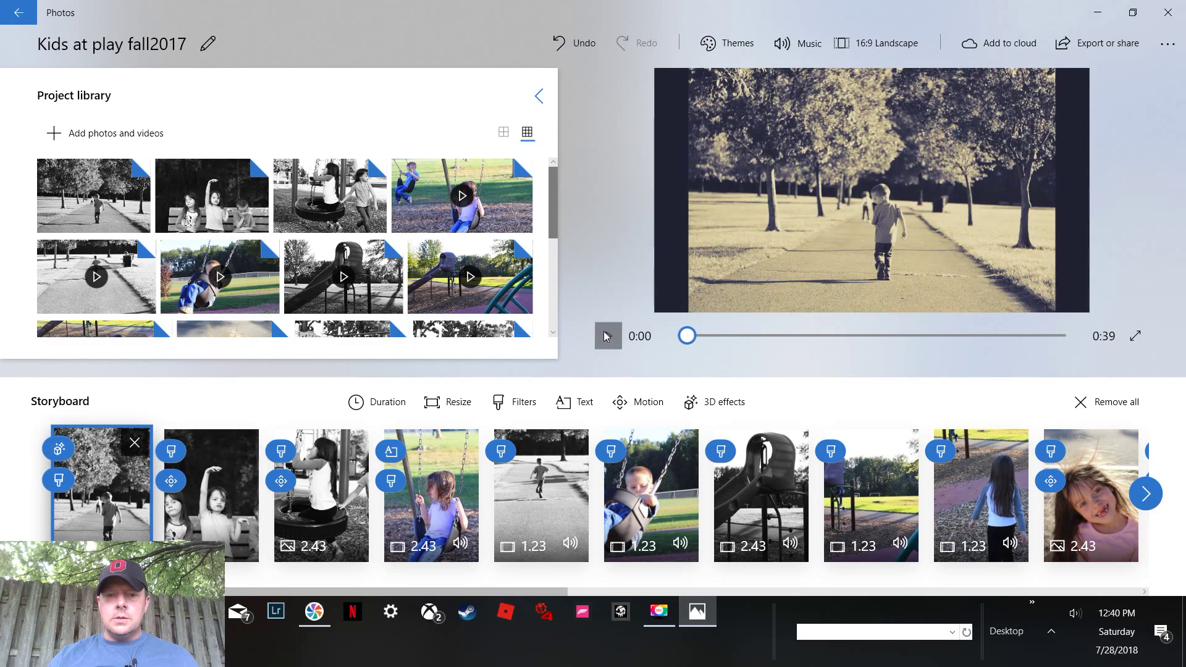
pyautogui.click(608, 336)
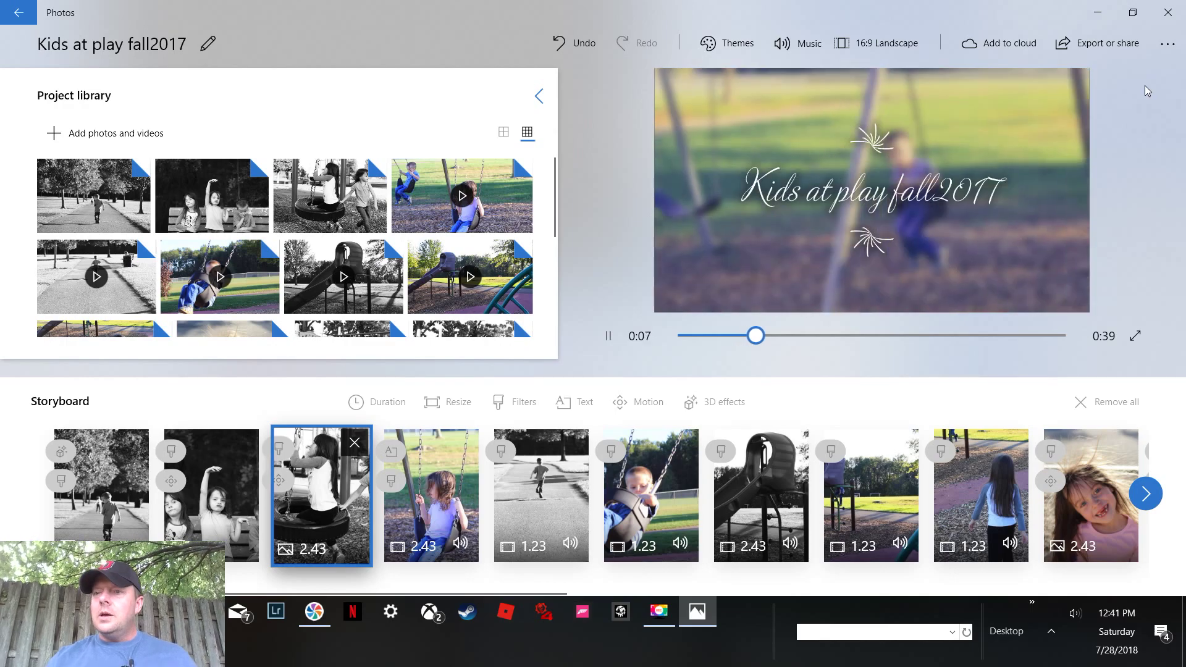
pyautogui.click(1106, 49)
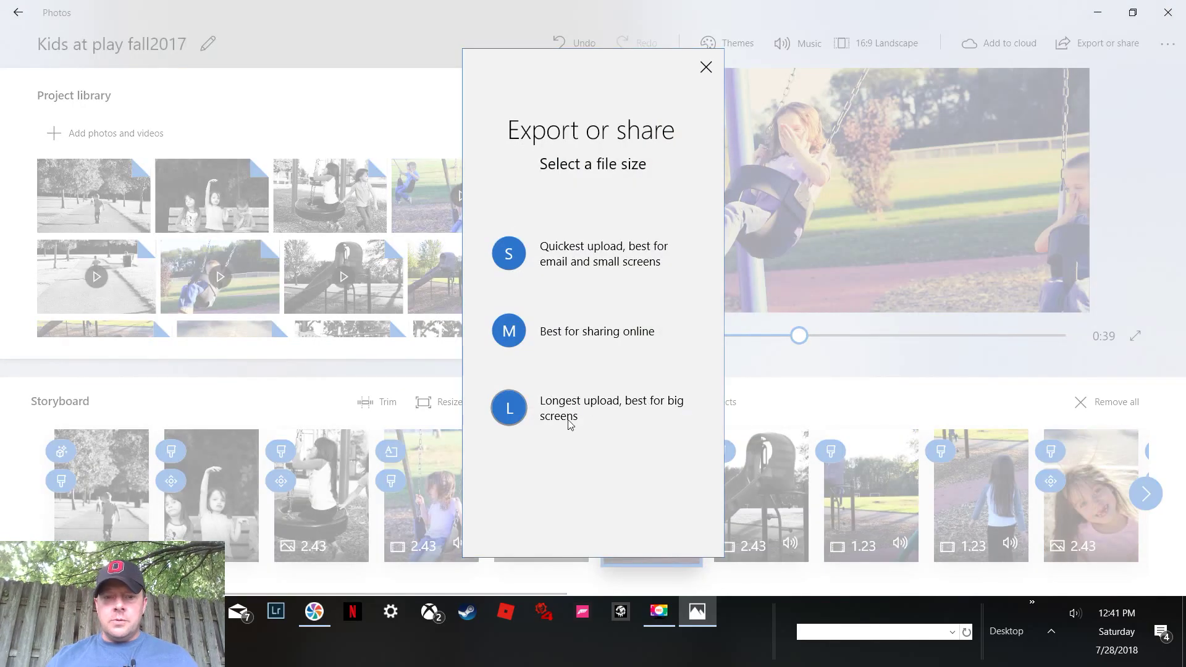
# Export the video at size L as Kids at play fall2017_Large.mp4.
pyautogui.click(509, 408)
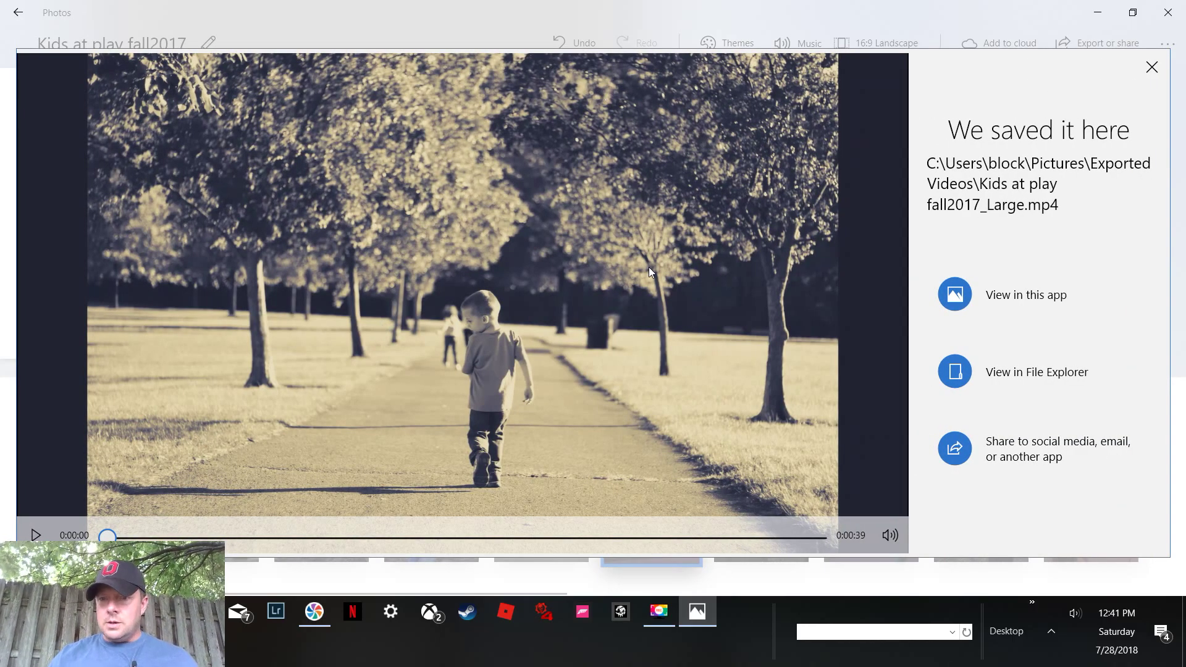
# Play the exported video, adjust the playback volume, then pause it.
pyautogui.click(37, 535)
pyautogui.press('XF86AudioLowerVolume')
pyautogui.press('XF86AudioRaiseVolume')
pyautogui.press('XF86AudioRaiseVolume')
pyautogui.press('XF86AudioRaiseVolume')
pyautogui.press('XF86AudioRaiseVolume')
pyautogui.press('XF86AudioRaiseVolume')
pyautogui.press('XF86AudioRaiseVolume')
pyautogui.press('XF86AudioRaiseVolume')
pyautogui.press('XF86AudioRaiseVolume')
pyautogui.press('XF86AudioRaiseVolume')
pyautogui.press('XF86AudioRaiseVolume')
pyautogui.press('XF86AudioRaiseVolume')
pyautogui.press('XF86AudioRaiseVolume')
pyautogui.press('XF86AudioRaiseVolume')
pyautogui.press('XF86AudioRaiseVolume')
pyautogui.press('XF86AudioRaiseVolume')
pyautogui.press('XF86AudioRaiseVolume')
pyautogui.press('XF86AudioRaiseVolume')
pyautogui.press('XF86AudioRaiseVolume')
pyautogui.press('XF86AudioRaiseVolume')
pyautogui.press('XF86AudioRaiseVolume')
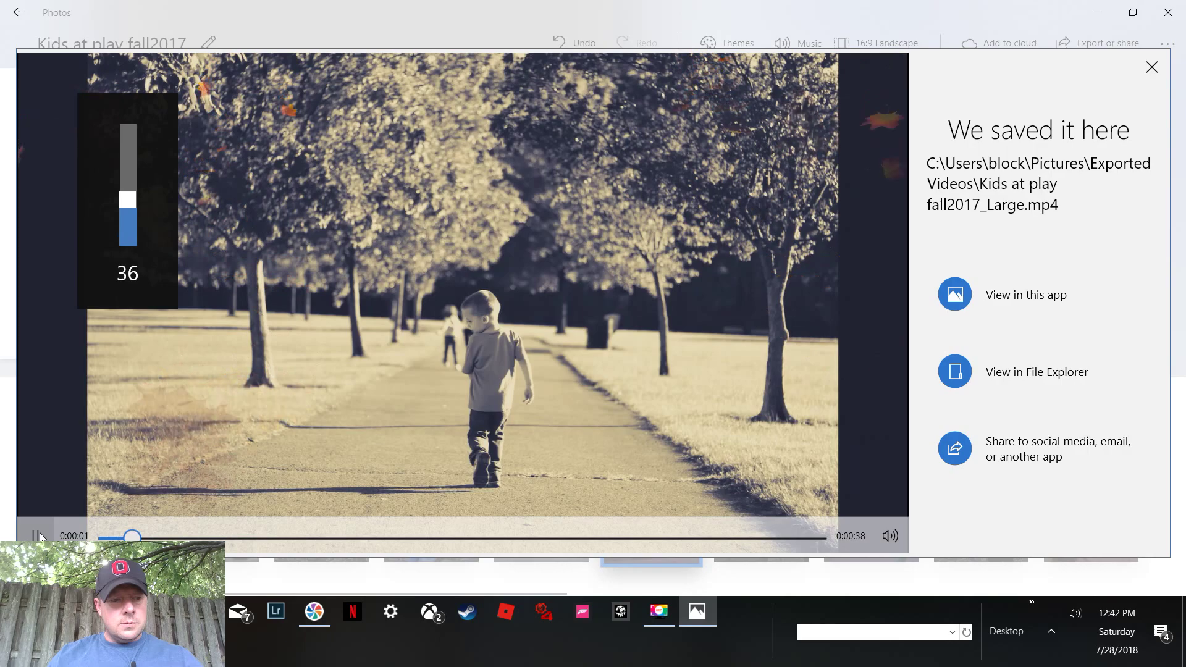
pyautogui.press('XF86AudioLowerVolume')
pyautogui.press('XF86AudioLowerVolume')
pyautogui.press('XF86AudioLowerVolume')
pyautogui.press('XF86AudioLowerVolume')
pyautogui.press('XF86AudioLowerVolume')
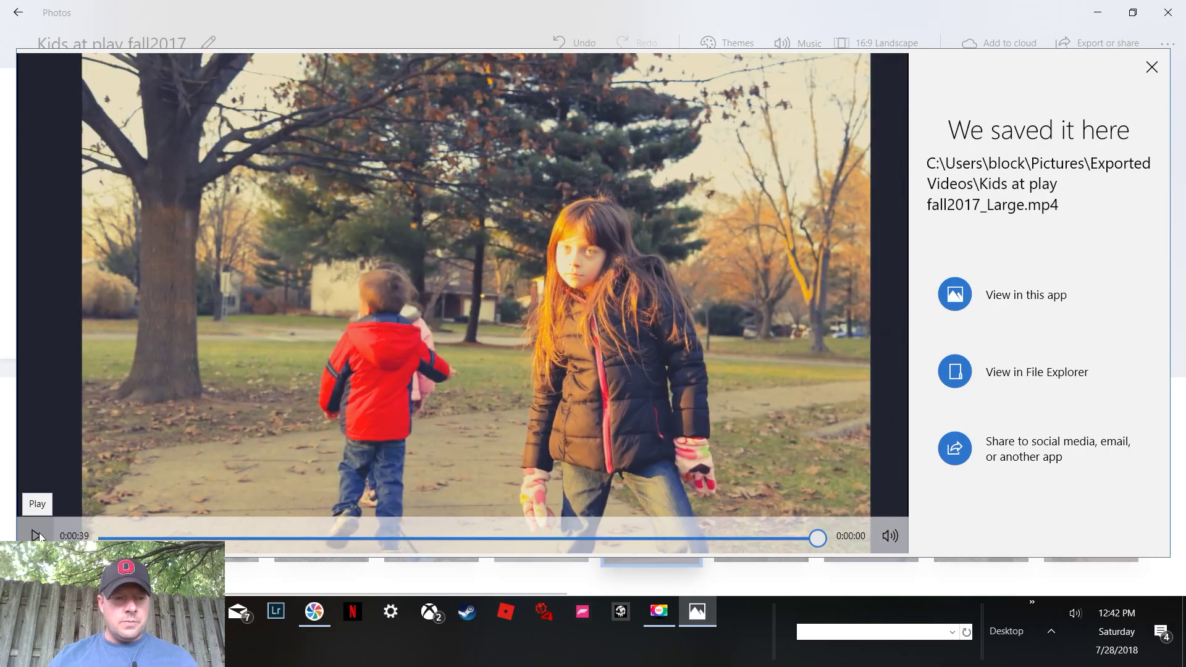
pyautogui.click(37, 535)
pyautogui.click(37, 535)
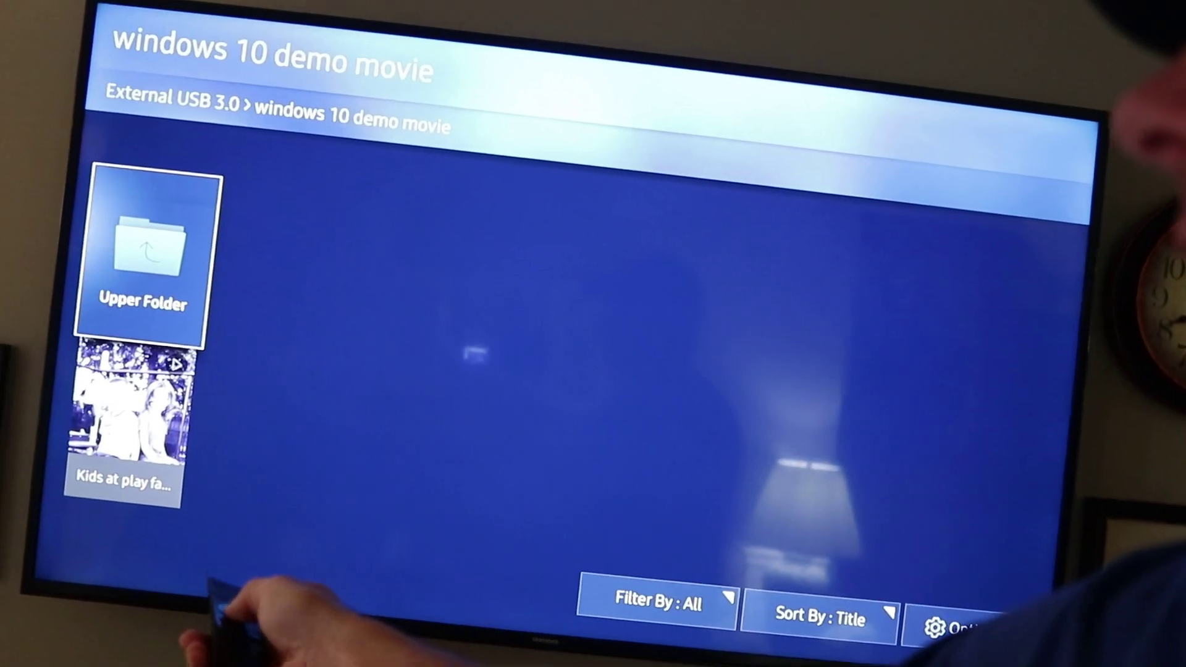
# On the TV remote, move the selection down to Kids at play fall2017_Large.mp4 in the USB browser.
pyautogui.press('Down')
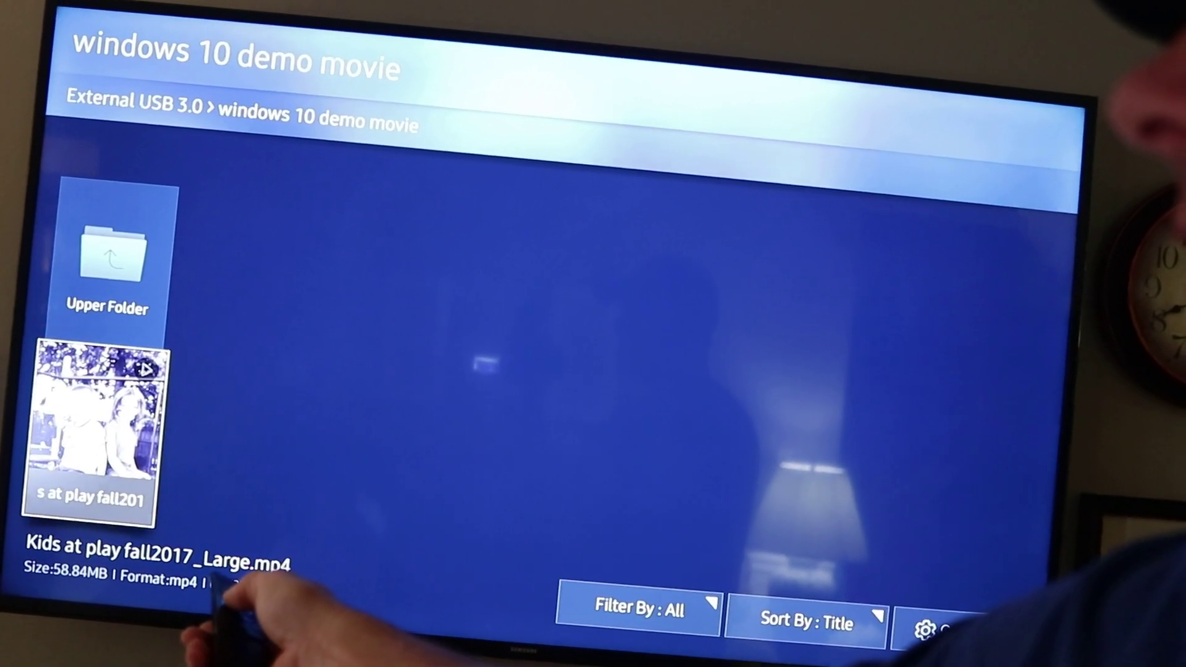